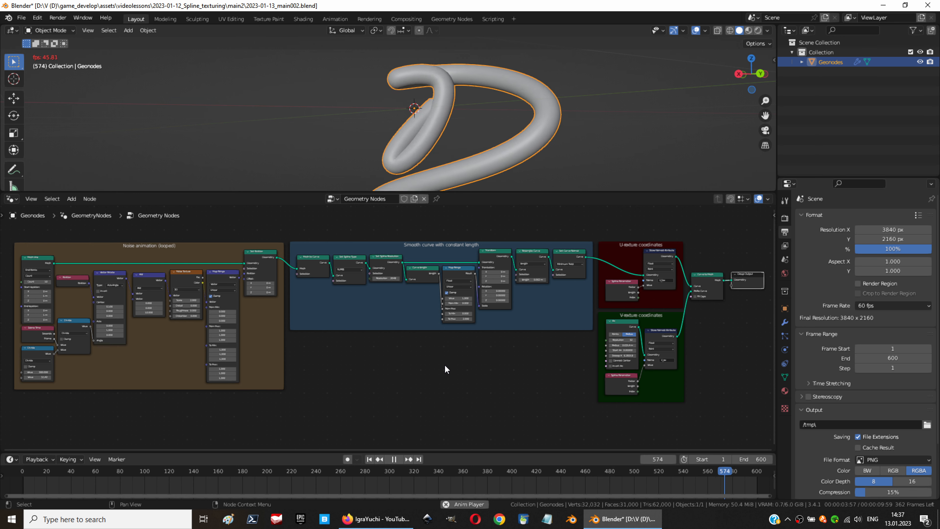
Step: Stop the playback, switch the node editor to the Shader Editor and add a geometry Attribute node to the material
key("space")
left_click(10, 199)
left_click(39, 293)
key("shift+a")
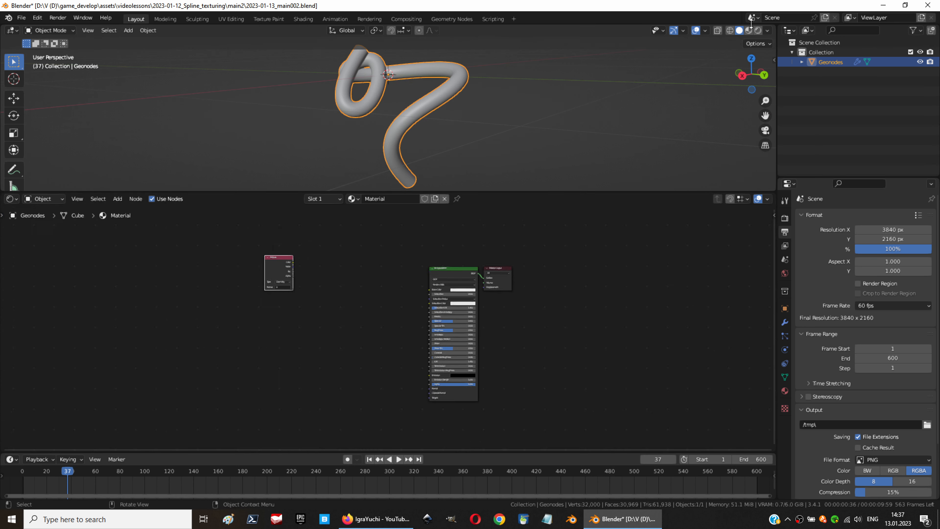
Step: Connect a Checker Texture with scale 100 to Base Color and drive it by a Combine XYZ of the U_tex and V_tex attributes
key("shift+a")
left_click(432, 303)
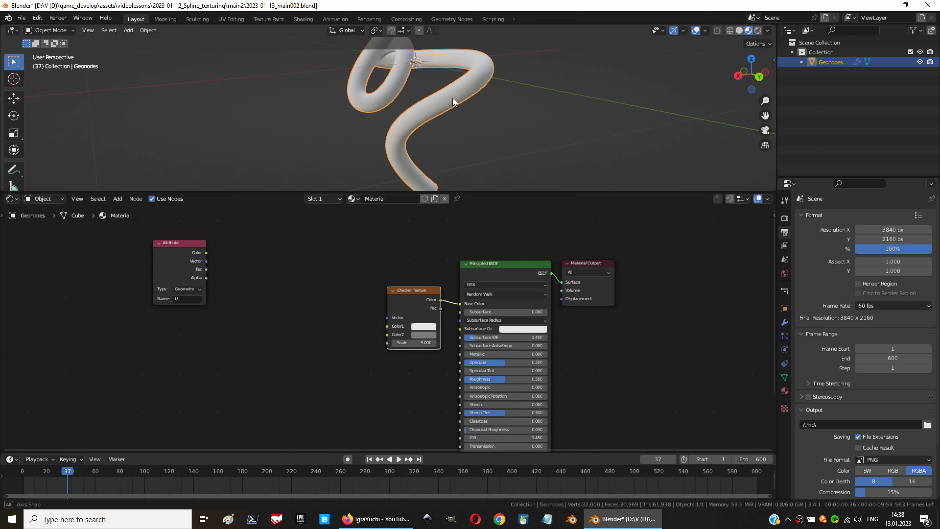
scroll(305, 290, "up", 1)
key("shift+a")
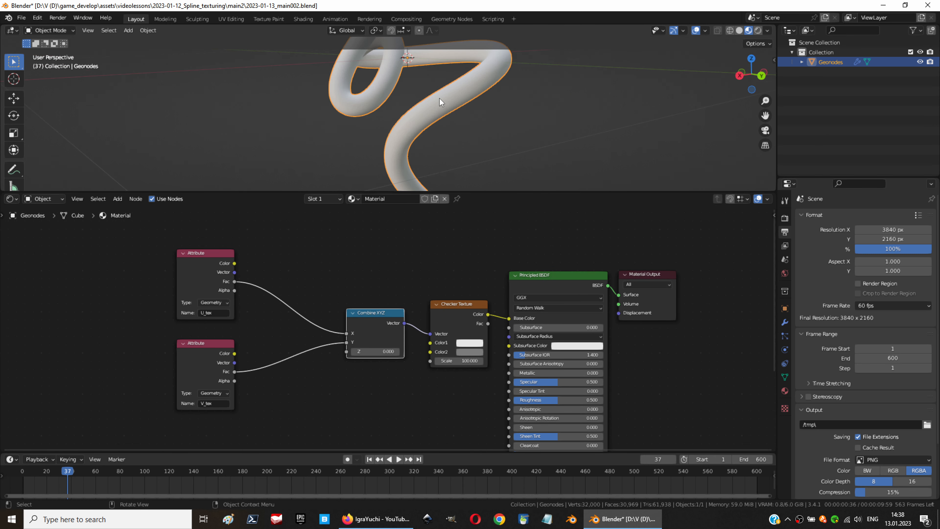
Step: In the geometry nodes, insert a Set Material node using Material and a Set Shade Smooth node after Curve to Mesh
key("shift+a")
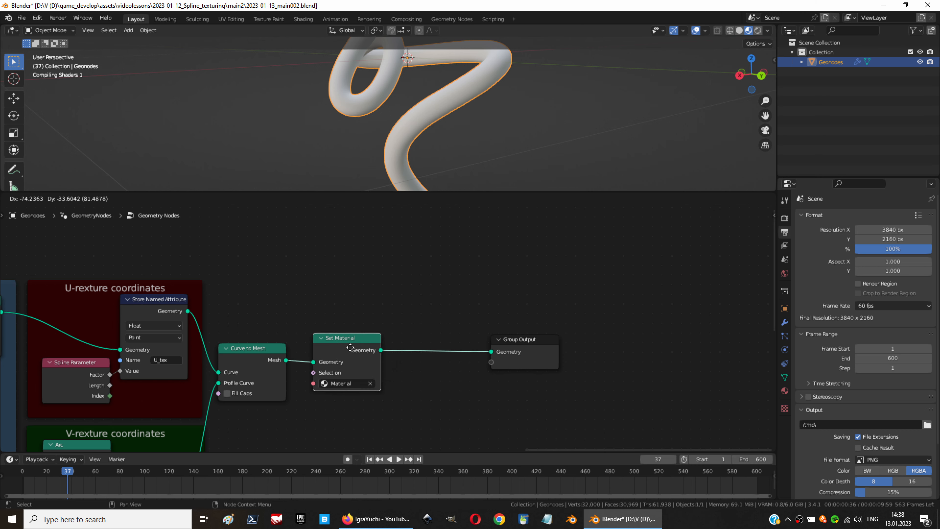
left_click_drag(350, 347, 336, 346)
type("smo")
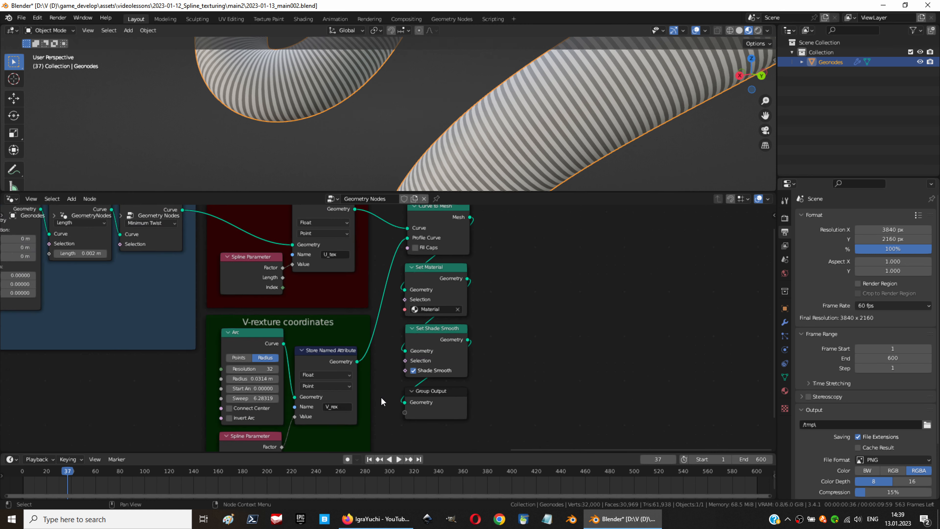
Step: Rename the stored attribute in the V-texture coordinates frame to V_tex
left_click(324, 421)
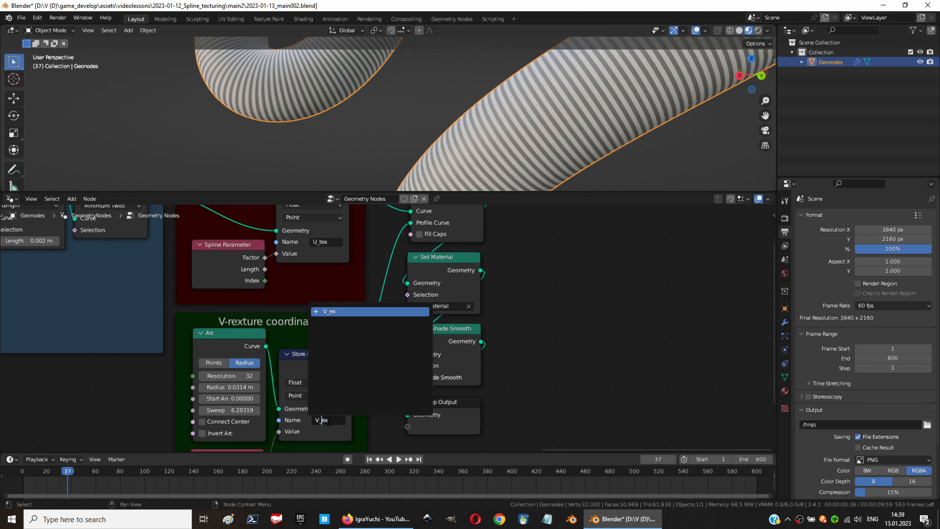
key("Return")
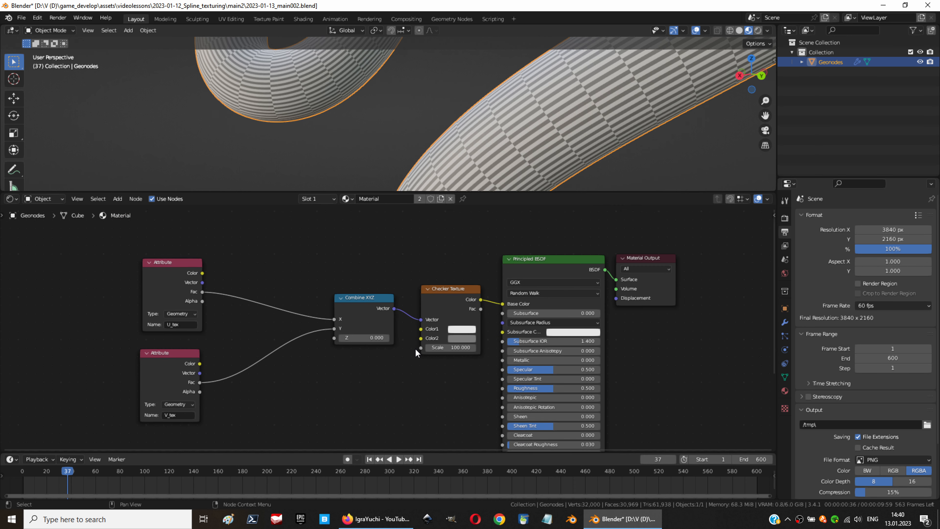
Step: Return to the Shader Editor and insert a vector Multiply node between Combine XYZ and the Checker Texture
left_click(10, 198)
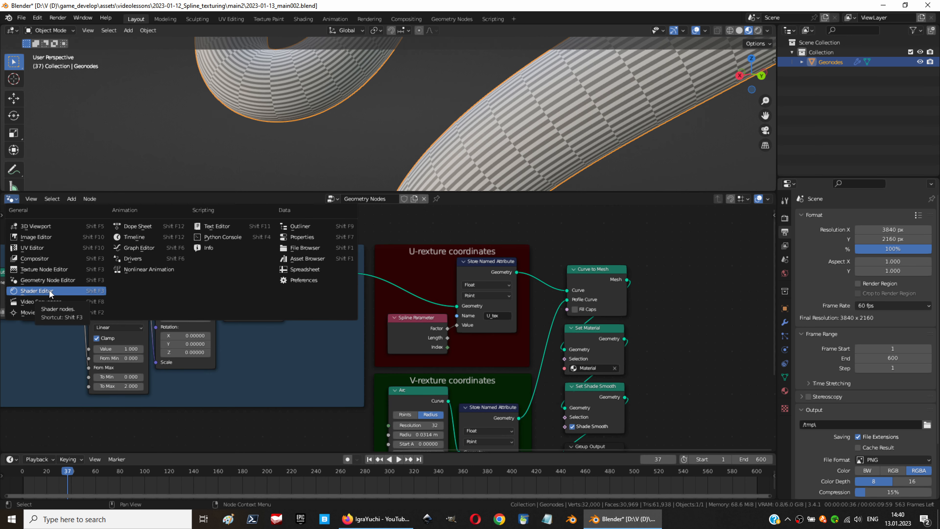
left_click(50, 291)
key("shift+a")
left_click(310, 303)
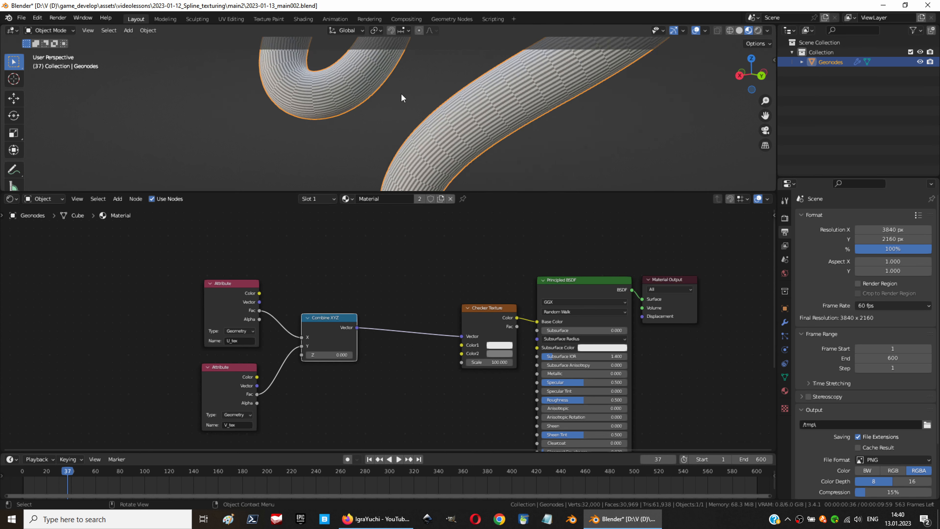
key("shift+a")
left_click(407, 371)
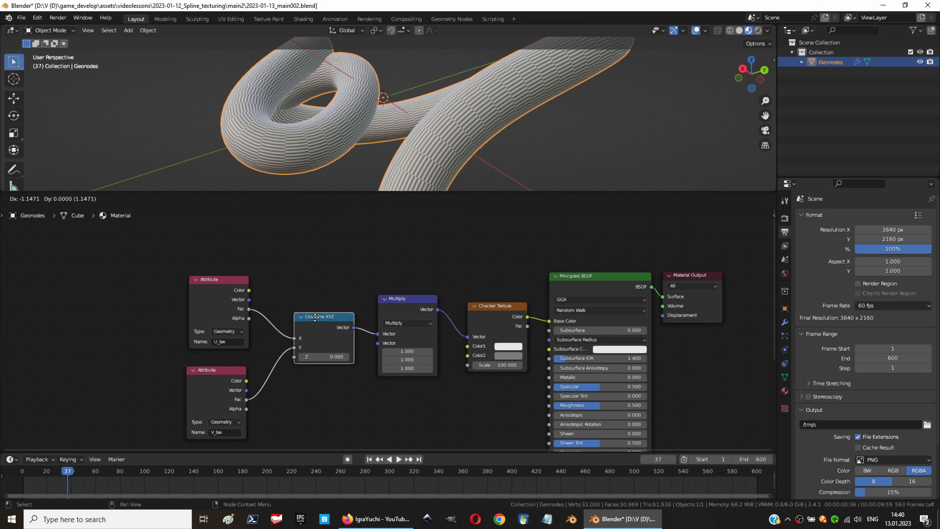
Step: Try a smaller Y factor on the vector Multiply node to correct the proportions of the checker pattern
left_click(381, 378)
type("1")
key("Return")
middle_click_drag(495, 67, 415, 137)
left_click(389, 369)
type("0.075")
key("Return")
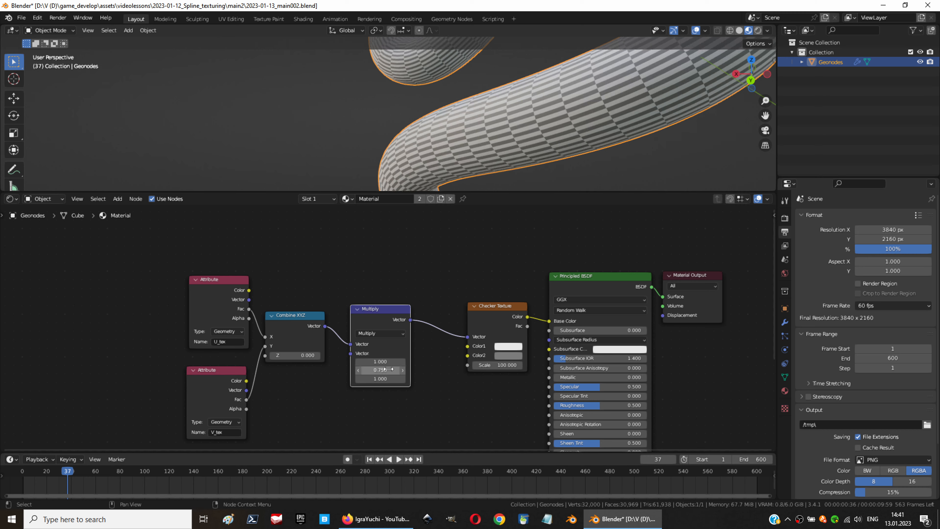
Step: Delete the vector Multiply node and move Combine XYZ closer to the Checker Texture
middle_click_drag(578, 89, 458, 96)
key("x")
left_click_drag(304, 339, 343, 339)
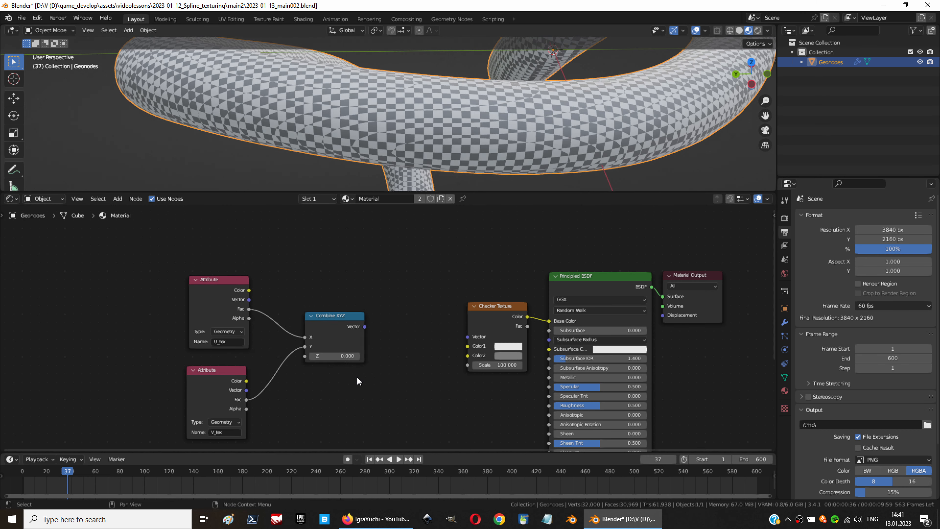
Step: Move both Attribute nodes away from Combine XYZ and connect the Combine XYZ vector to the Checker Texture
middle_click_drag(357, 376, 441, 362)
left_click_drag(295, 357, 255, 351)
left_click_drag(288, 272, 249, 274)
left_click_drag(450, 312, 551, 322)
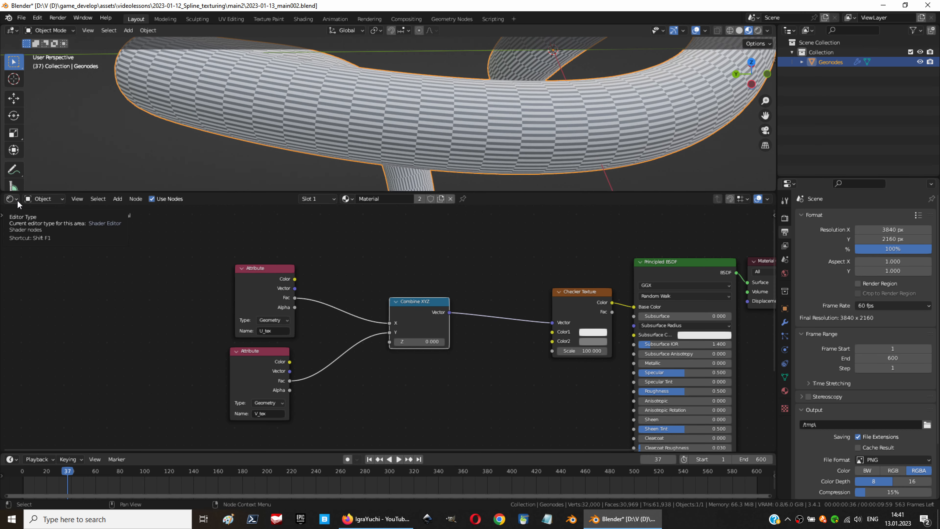
Step: In the geometry nodes, set the Arc profile's radius to 1/(10*pi), about 0.0318 m
scroll(14, 199, "up", 2, "ctrl")
scroll(13, 199, "down", 1, "ctrl")
scroll(283, 361, "up", 3)
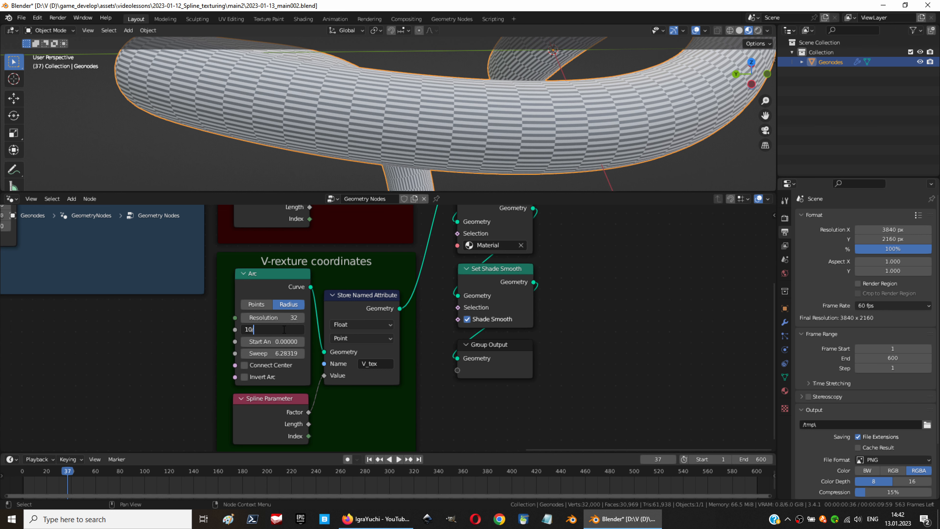
key("Return")
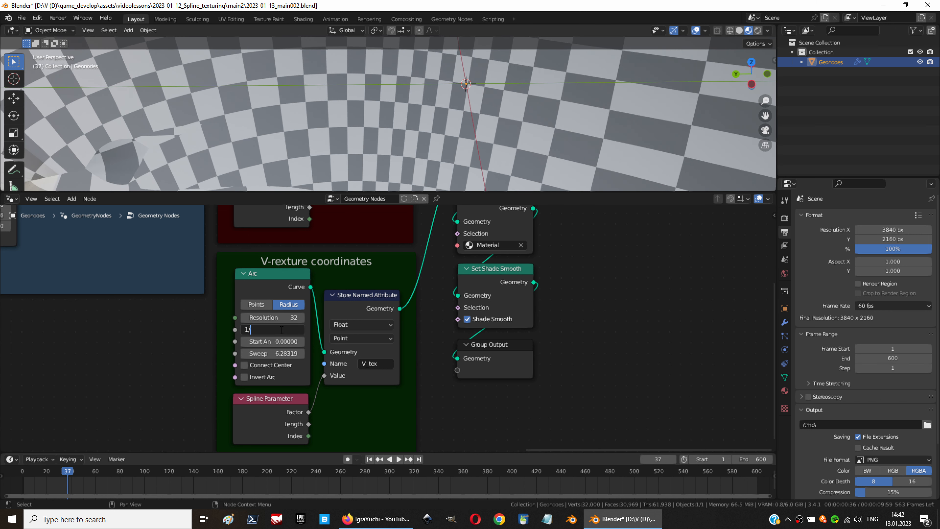
type("(10*pi)")
key("Return")
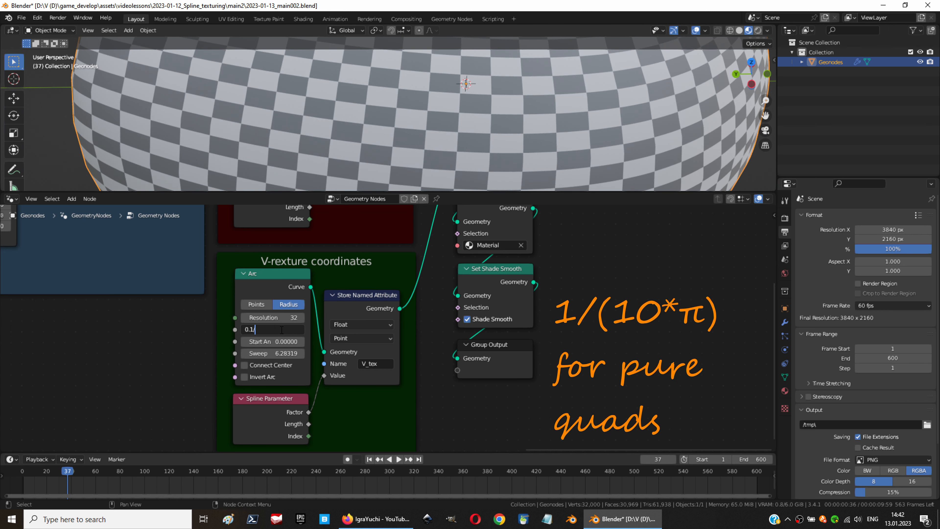
key("Return")
scroll(628, 331, "down", 2)
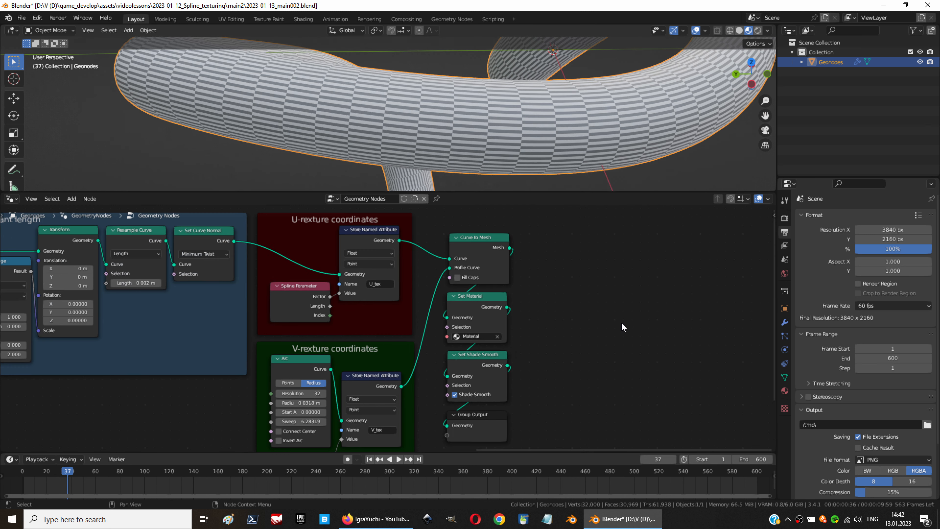
Step: In the Shader Editor, insert a Multiply node with value 10 between U_tex and Combine XYZ, and set the checker scale to 20
left_click(11, 198)
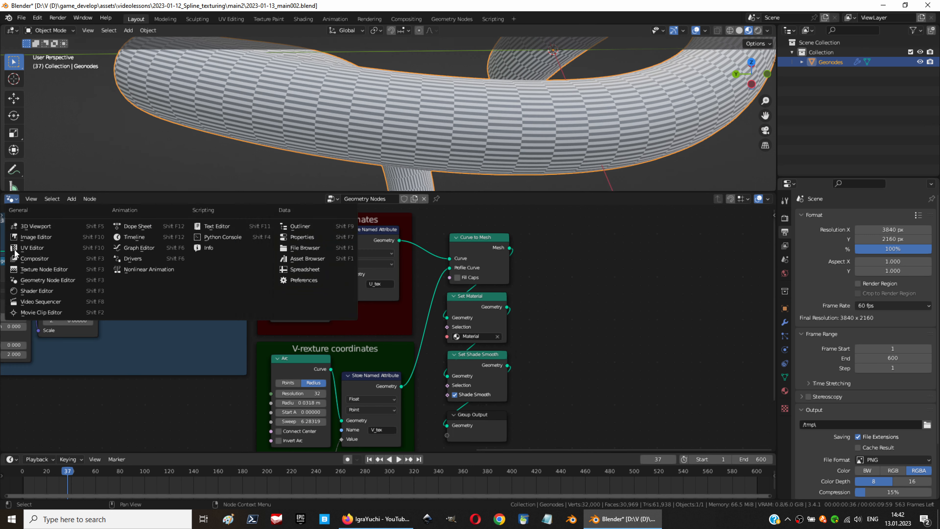
left_click(28, 292)
scroll(500, 322, "up", 1)
key("shift+a")
left_click(296, 329)
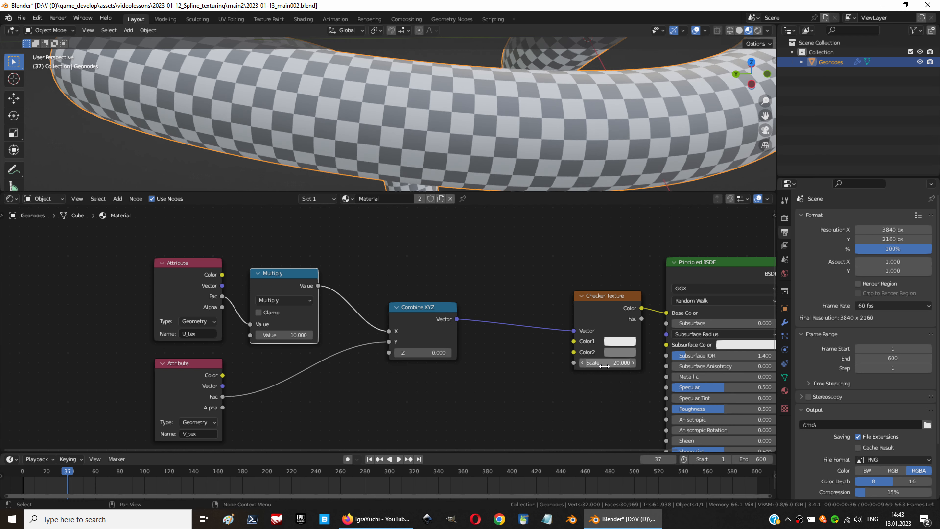
middle_click_drag(466, 155, 365, 78)
middle_click_drag(411, 133, 443, 98)
key("space")
key("space")
Step: Arrange the Attribute, Multiply and Combine XYZ nodes compactly and join them in a new frame
scroll(388, 322, "down", 1)
left_click_drag(281, 278, 261, 269)
left_click_drag(210, 363, 205, 355)
left_click_drag(418, 308, 343, 306)
left_click_drag(206, 355, 210, 351)
left_click_drag(269, 269, 273, 268)
key("ctrl+j")
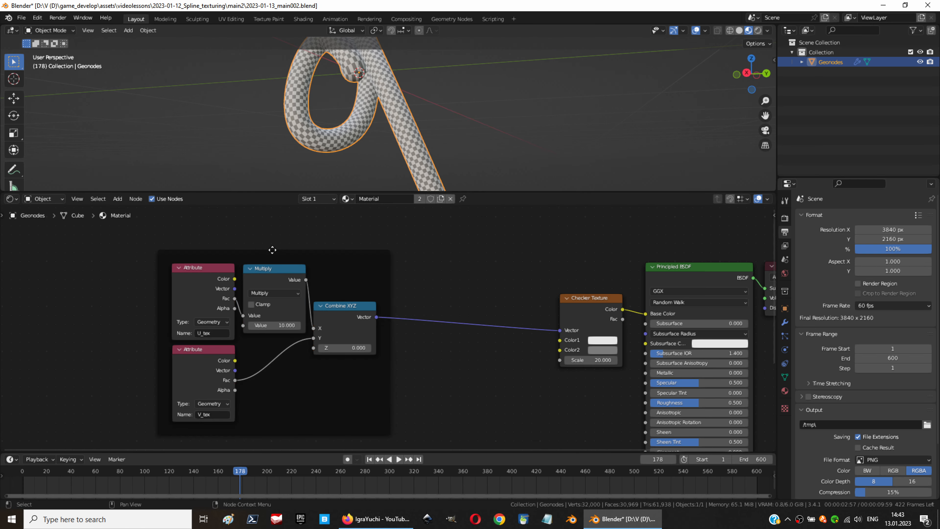
Step: Play the animation and examine how the checker texture follows the moving tube
key("space")
mouse_move(520, 121)
middle_mouse_down()
mouse_move(475, 133)
mouse_move(352, 131)
mouse_move(530, 120)
mouse_move(469, 122)
mouse_move(516, 113)
mouse_move(470, 109)
mouse_move(572, 99)
mouse_move(556, 71)
mouse_move(462, 117)
mouse_move(523, 119)
middle_mouse_up()
key("space")
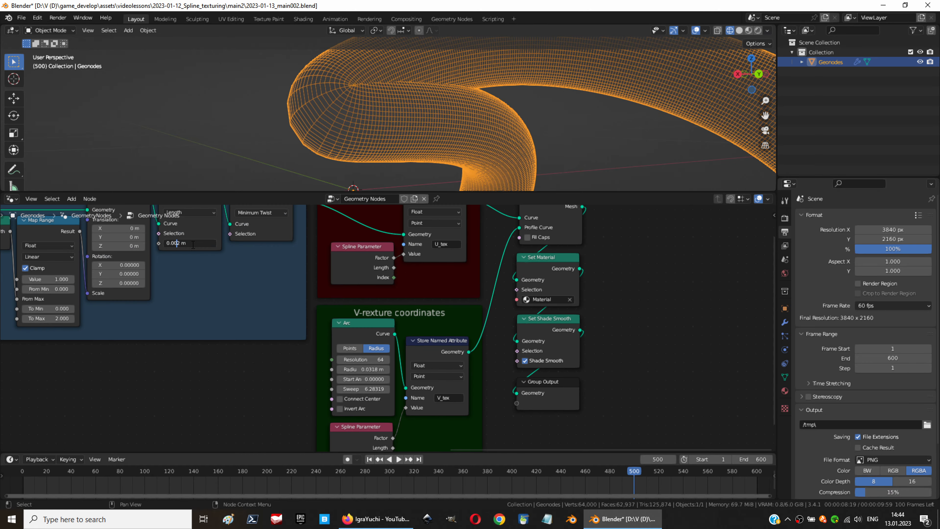
Step: Try another Resample Curve length and check the tube's wireframe mesh during playback
key("Return")
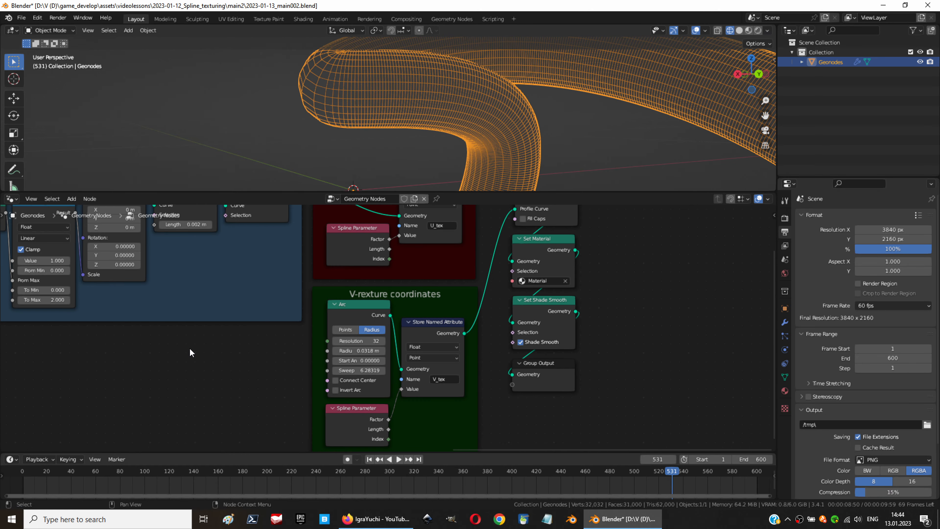
key("space")
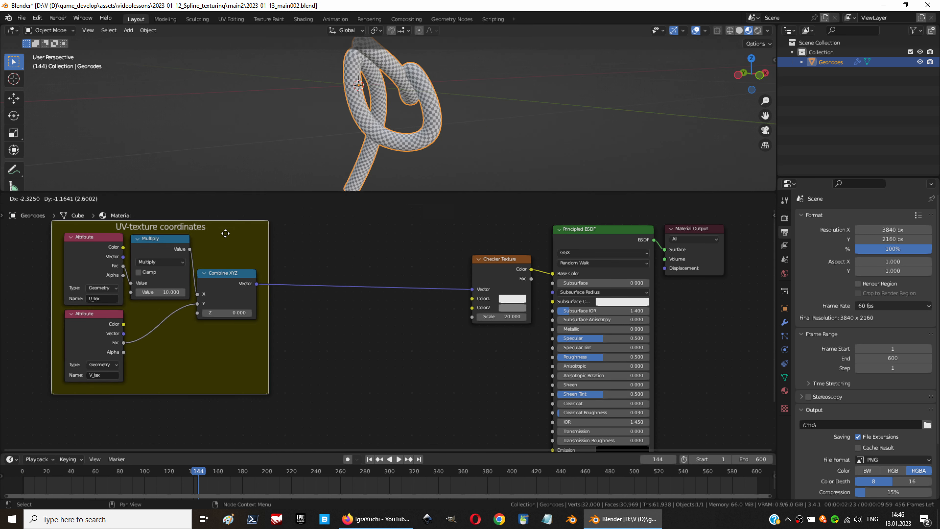
Step: Replace the Checker Texture with an Image Texture using 2023-01-12_Youtube_texture.png, driven by Combine XYZ and connected to Base Color
key("shift+a")
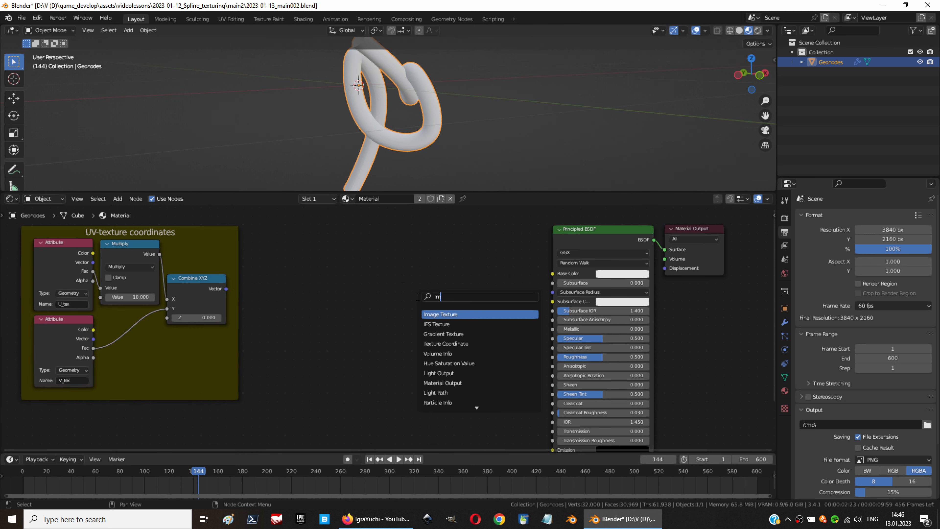
left_click_drag(547, 276, 552, 274)
Step: Insert a Vector Math node set to Scale between Combine XYZ and the image texture
left_click(344, 304)
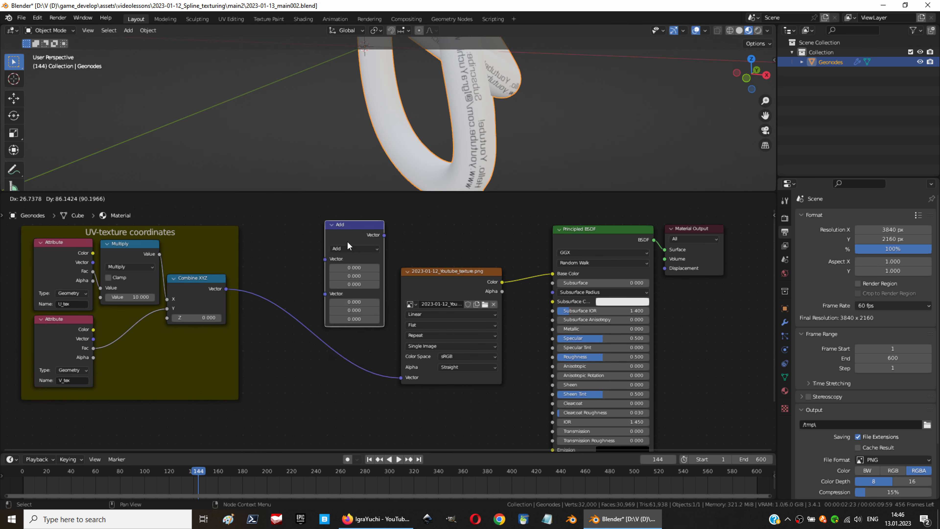
left_click(346, 245)
left_click(346, 245)
left_click(346, 378)
left_click_drag(346, 224, 329, 295)
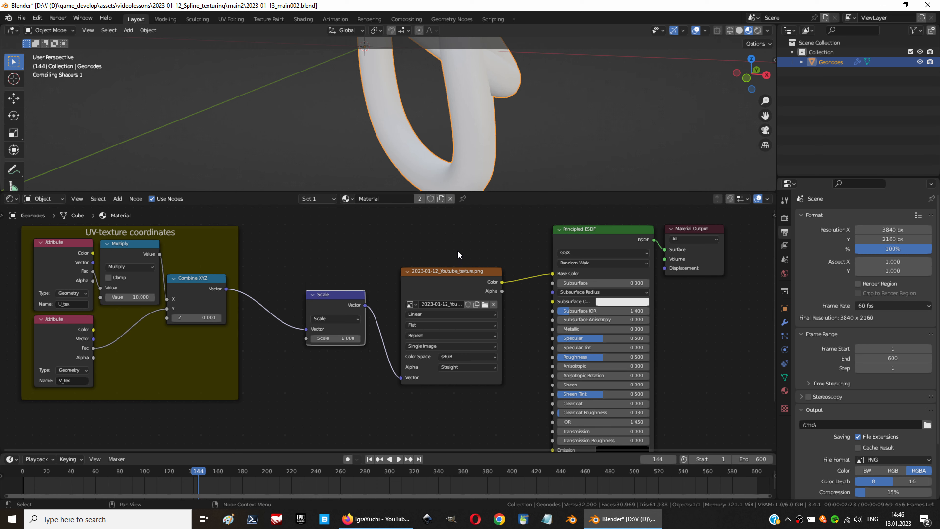
Step: Move the UV-texture coordinates frame away from the Scale node and set its scale to 0.5
scroll(407, 259, "down", 2)
left_click_drag(207, 259, 176, 272)
middle_click_drag(425, 156, 411, 42)
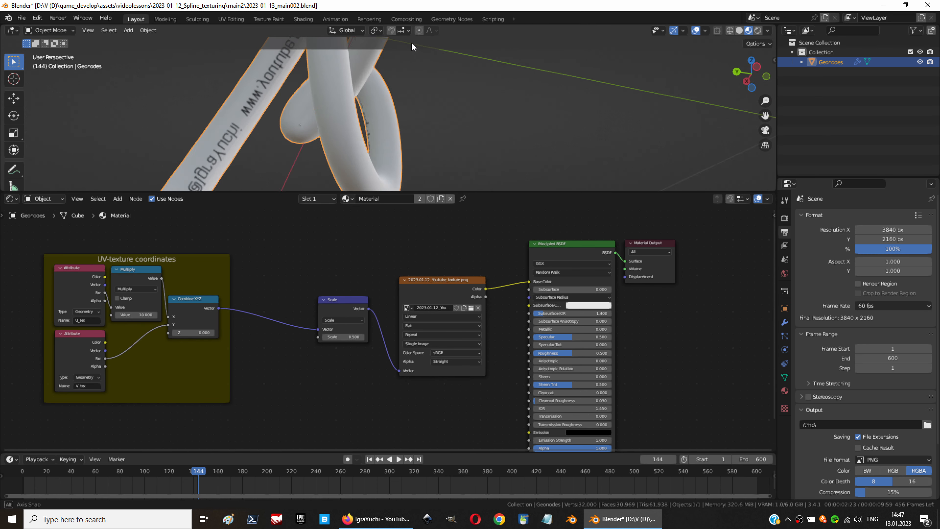
Step: Make room after the Scale node and insert a vector Add node with a Y offset of 0.25 before the image texture
left_click_drag(343, 299, 288, 299)
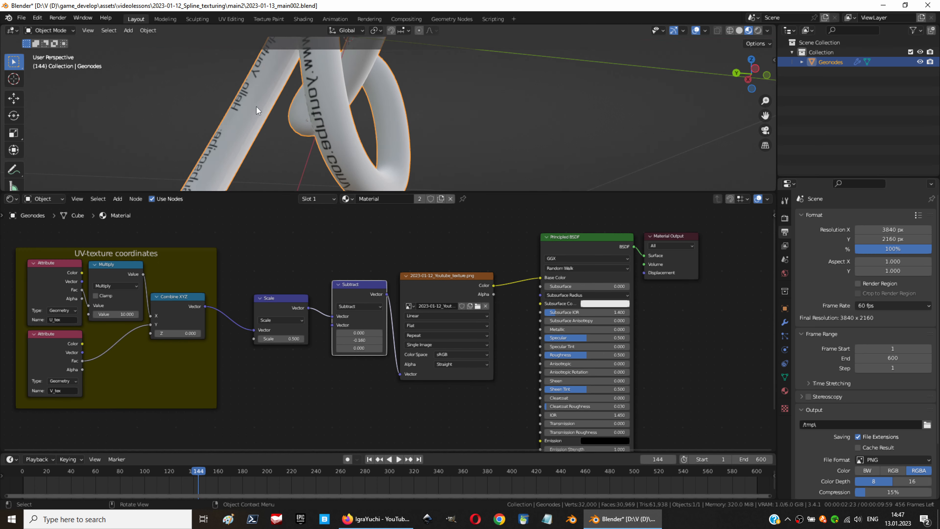
middle_click_drag(257, 106, 407, 71)
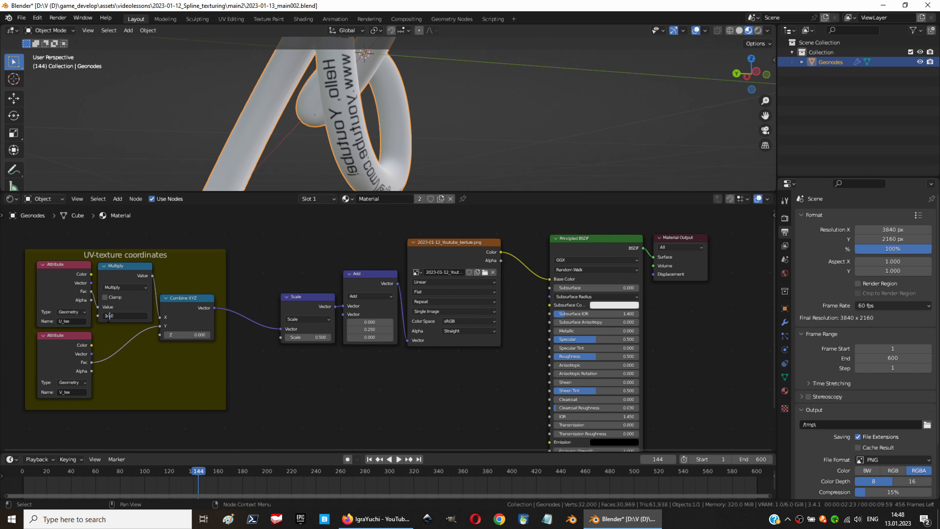
Step: Set the U_tex Multiply value to -10 to unmirror the text and play the animation to check it
type("2")
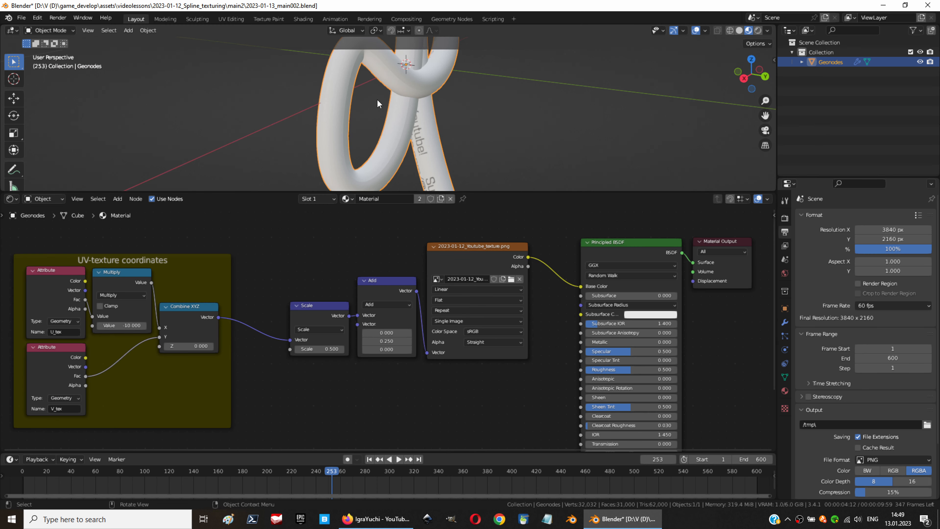
middle_click_drag(378, 104, 491, 63)
key("space")
key("space")
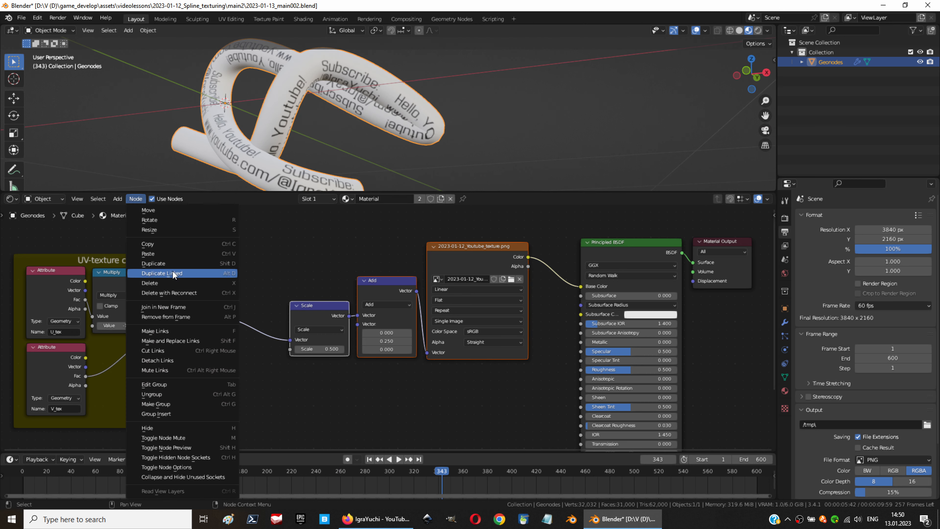
left_click(268, 237)
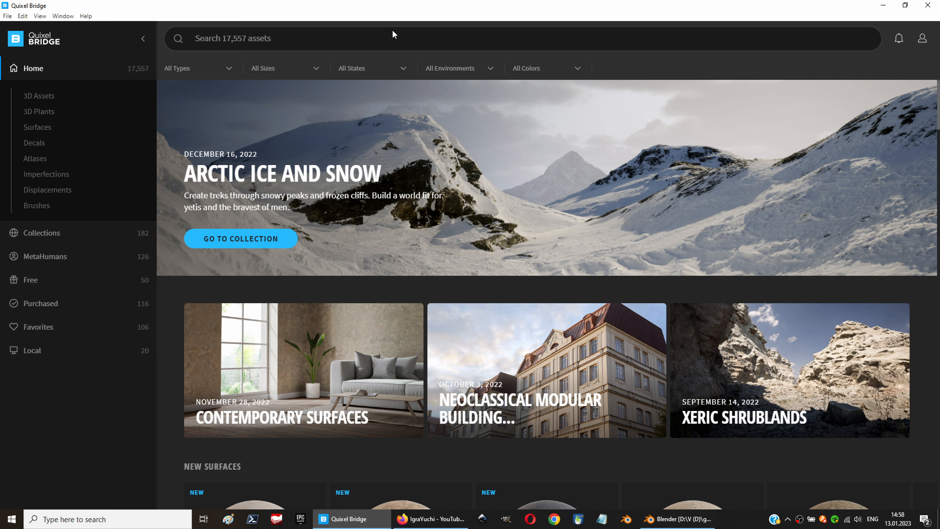
Step: In Quixel Bridge, browse the Fabric surfaces, select Thick Fabric and open its download settings
left_click(48, 129)
left_click(837, 289)
scroll(838, 285, "down", 3)
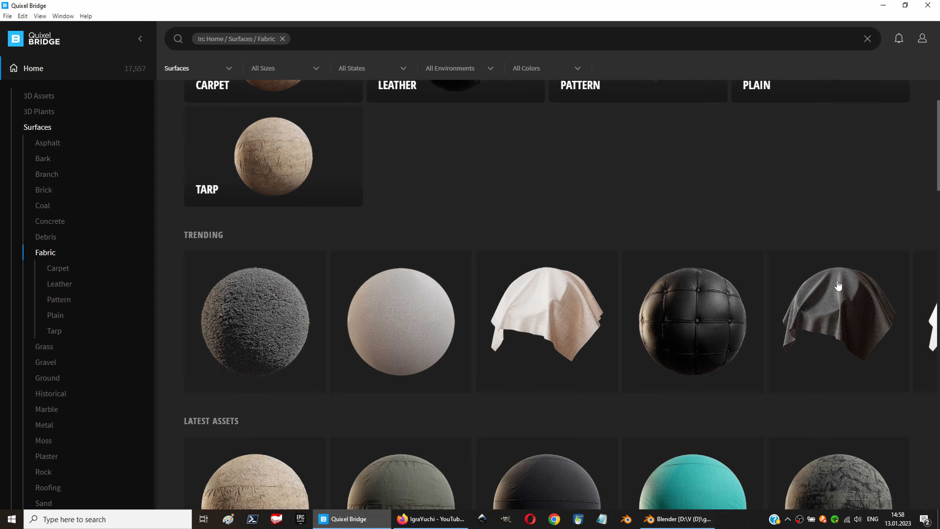
scroll(838, 285, "down", 20)
left_click(400, 370)
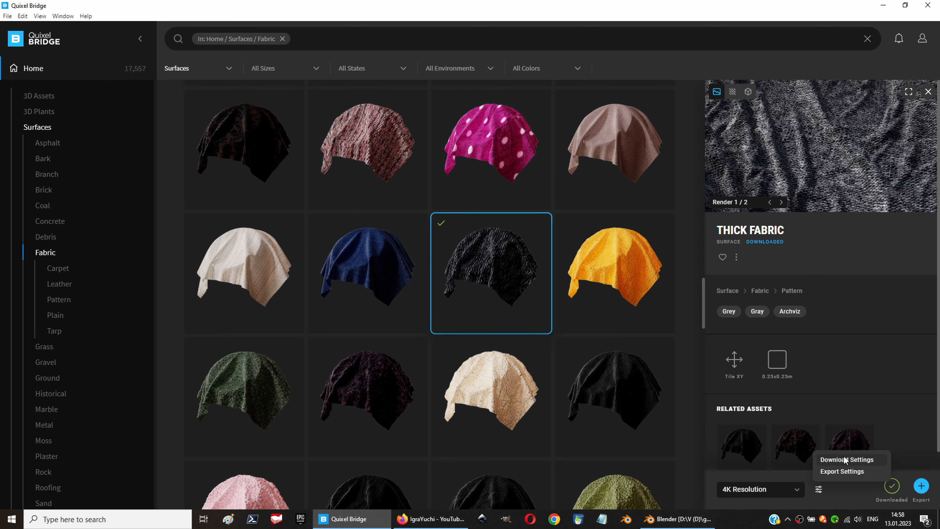
left_click(846, 460)
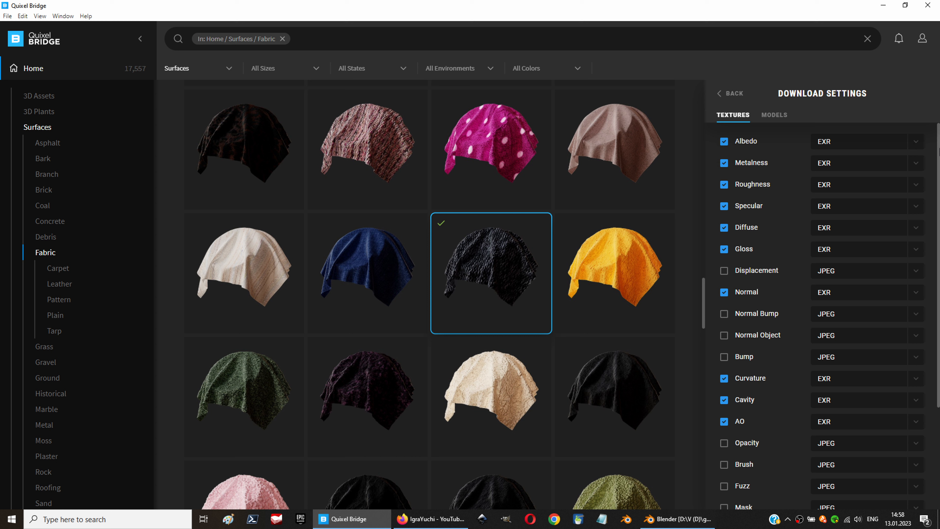
Step: Leave the download settings, download Thick Fabric at 4K resolution and open the folder with its files
mouse_move(938, 150)
left_mouse_down()
mouse_move(938, 173)
mouse_move(937, 150)
left_mouse_up()
left_click(729, 93)
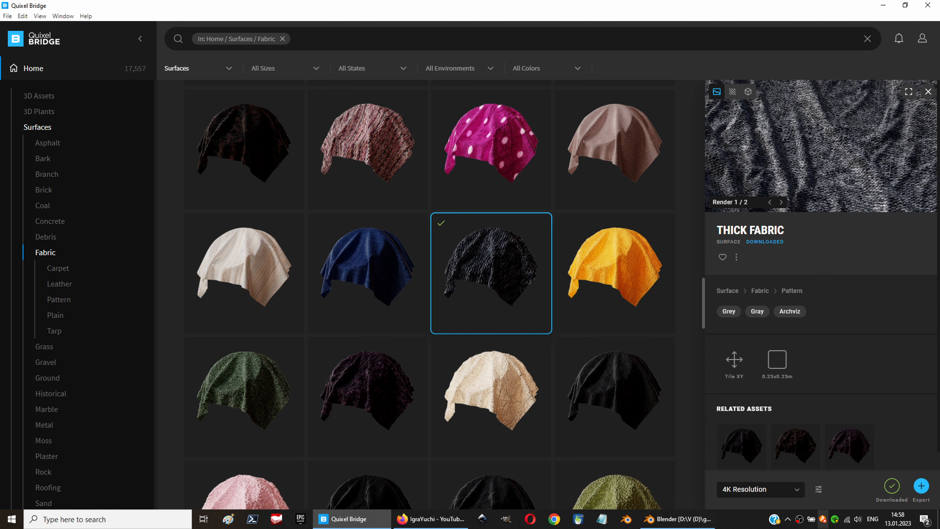
left_click(795, 489)
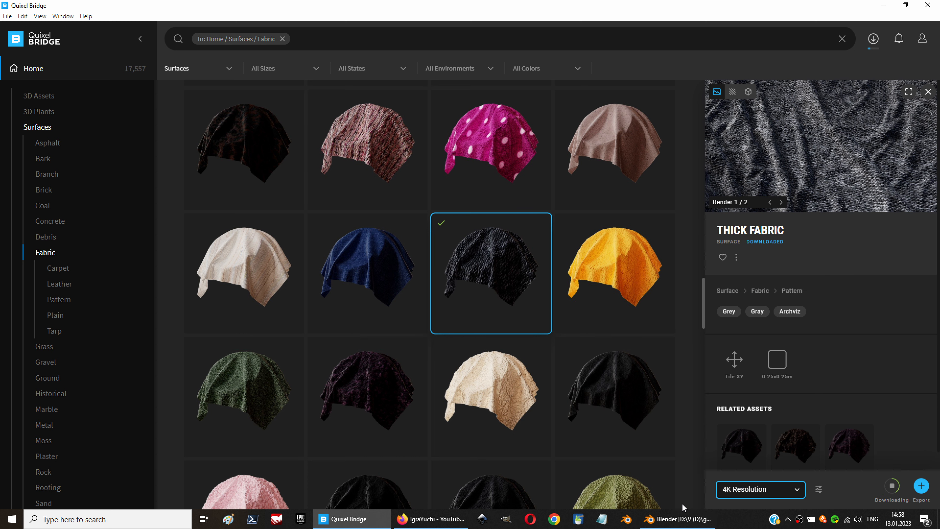
right_click(489, 260)
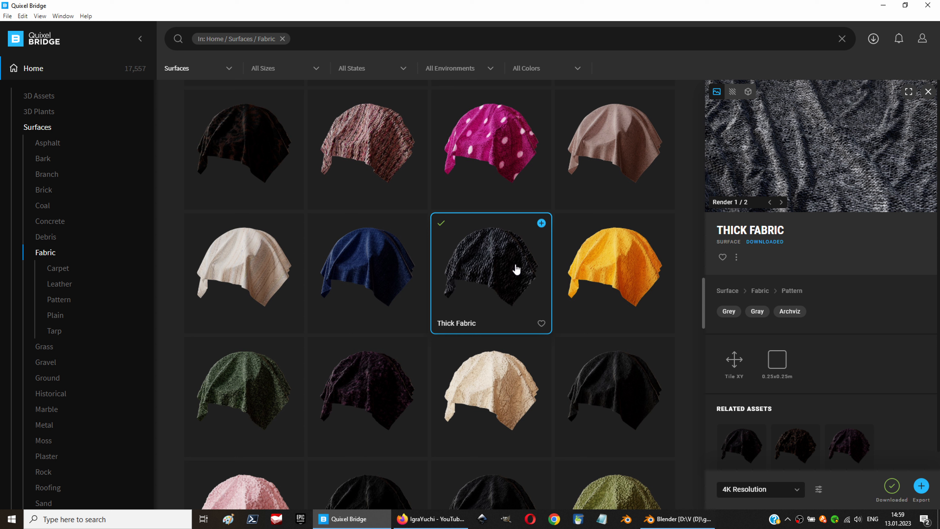
Step: Import scsiycf_4K_Albedo.exr into the Blender material, connect its Color to Base Color and feed its Vector from Combine XYZ
left_click(721, 202)
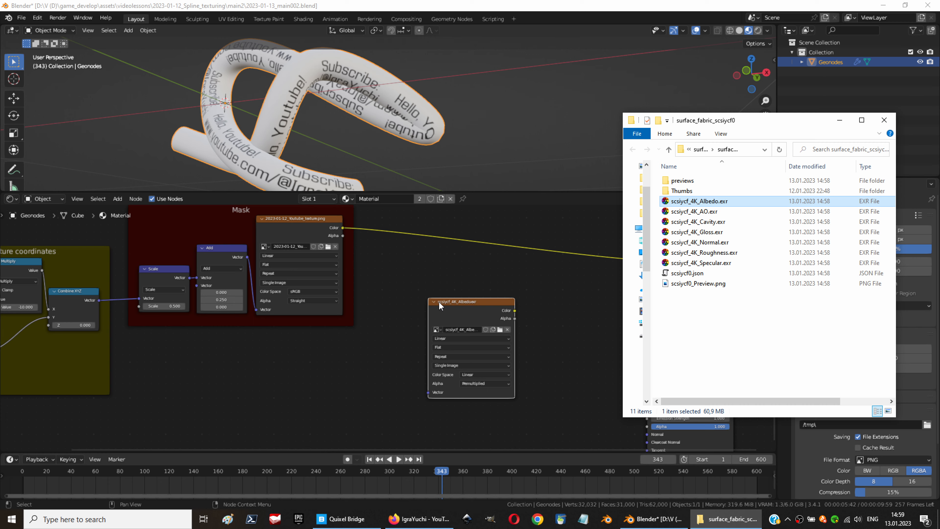
middle_click_drag(446, 275, 485, 313)
left_click_drag(552, 348, 685, 298)
left_click_drag(374, 267, 385, 223)
left_click_drag(137, 373, 466, 392)
scroll(471, 126, "up", 3)
middle_click_drag(510, 104, 437, 148)
middle_click_drag(288, 352, 432, 350)
Step: Insert a vector Scale node set to 2 before the albedo texture and shift both nodes down
key("shift+a")
left_click(414, 318)
left_click(414, 321)
left_click(415, 450)
left_click(414, 340)
type("2")
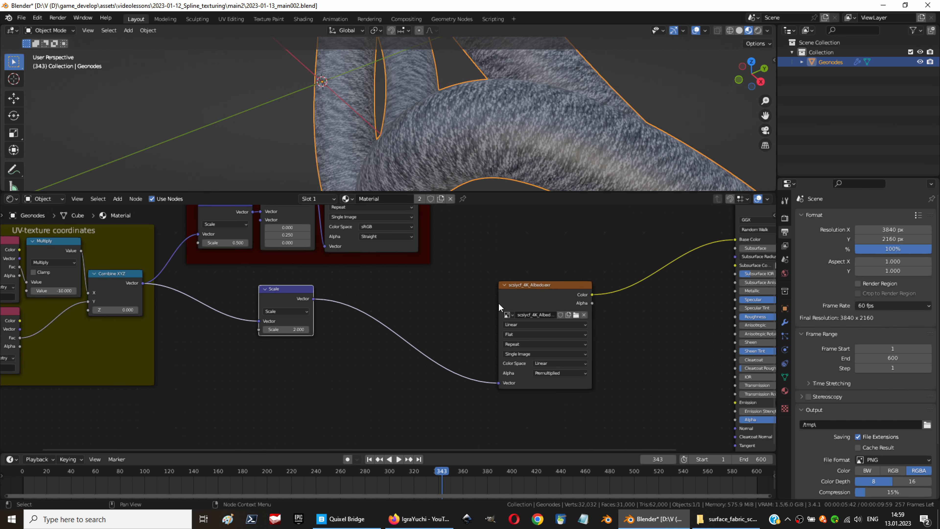
left_click_drag(518, 285, 449, 361)
left_click_drag(285, 289, 286, 344)
Step: Try a Checker Texture driven by the Combine XYZ vector, delete it and reconnect the albedo to Base Color
key("shift+a")
left_click(507, 311)
type("che")
left_click(592, 264)
left_click_drag(142, 283, 591, 292)
middle_click_drag(481, 111, 413, 141)
left_click(618, 264)
key("x")
left_click_drag(476, 361, 735, 239)
middle_click_drag(493, 122, 434, 97)
scroll(435, 96, "down", 4)
middle_click_drag(585, 226, 460, 298)
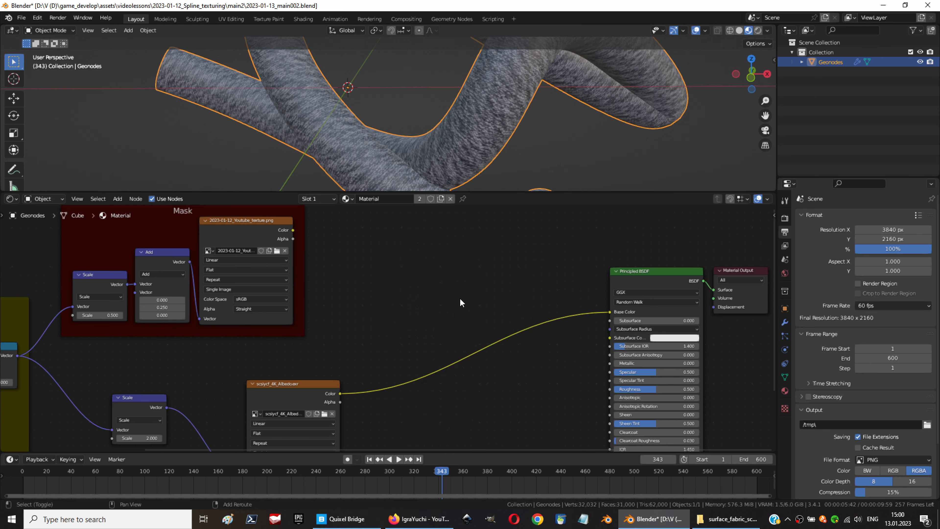
Step: Mix the albedo with its orange-tinted copy in a Color mix node, using the text image as Factor, into Base Color
left_click_drag(612, 314, 610, 312)
left_click_drag(494, 226, 501, 267)
left_click(510, 336)
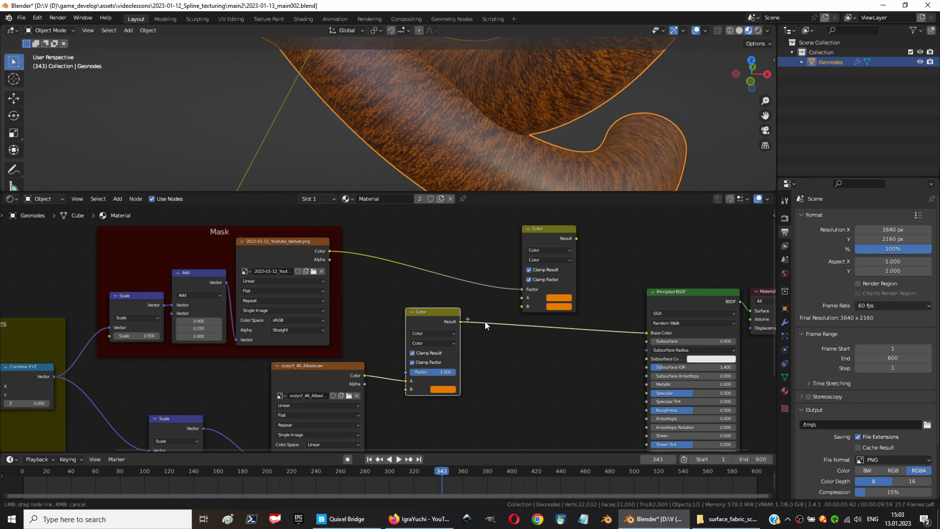
left_click_drag(437, 312, 479, 373)
left_click_drag(365, 375, 525, 298)
left_click_drag(648, 332, 647, 332)
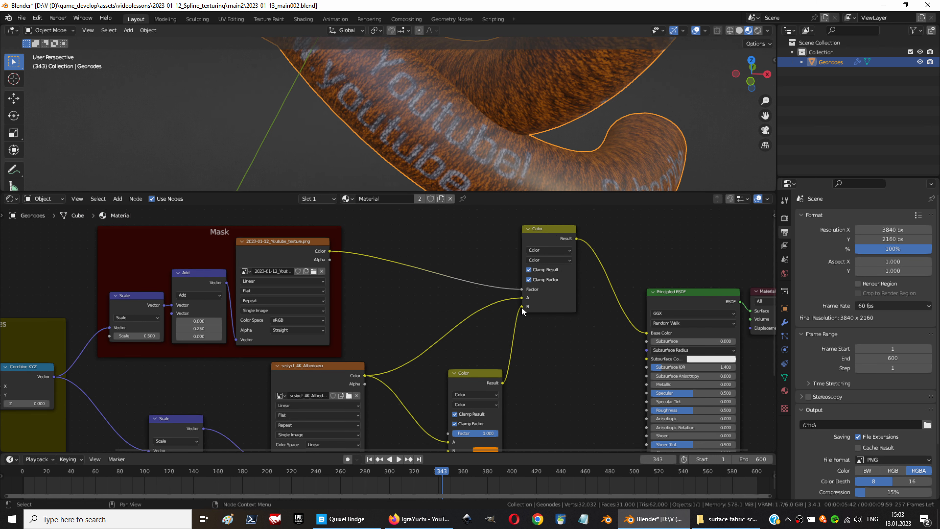
Step: Swap the mask mix inputs so the orange-tinted albedo feeds A and the plain albedo feeds B
left_click_drag(521, 307, 522, 298)
left_click_drag(365, 375, 521, 306)
middle_click_drag(484, 127, 480, 137)
scroll(480, 137, "up", 3)
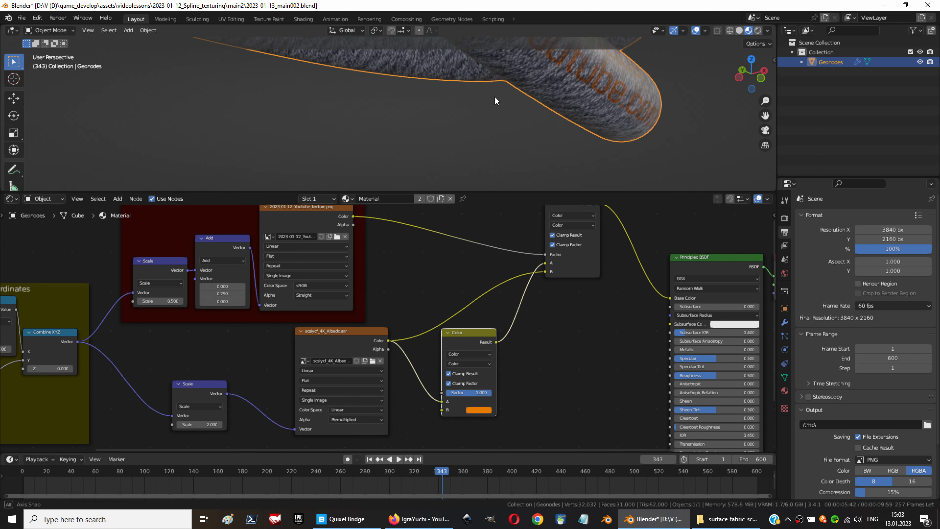
Step: Import scsiycf_4K_Cavity.exr and blend it over the mixed colour with a Multiply node before Base Color
left_click(725, 519)
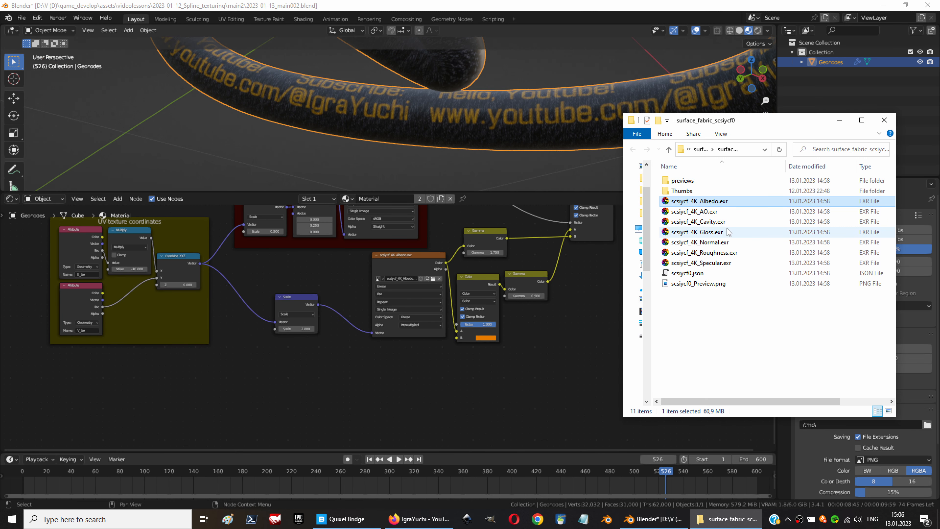
left_click_drag(506, 387, 506, 387)
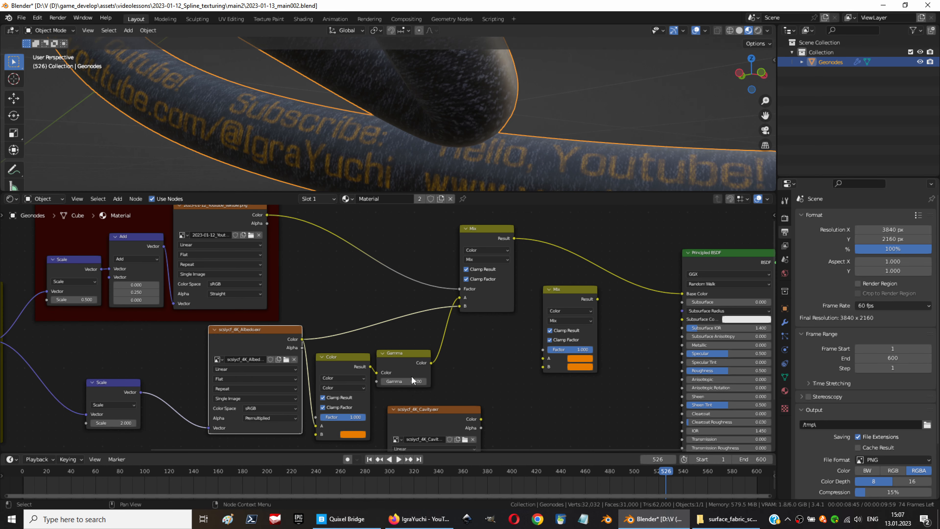
left_click_drag(434, 400, 495, 346)
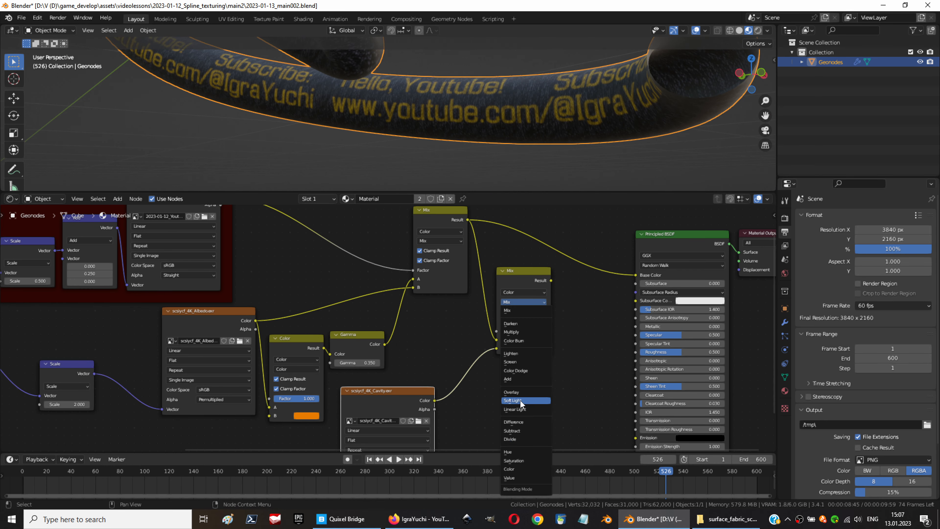
left_click(521, 401)
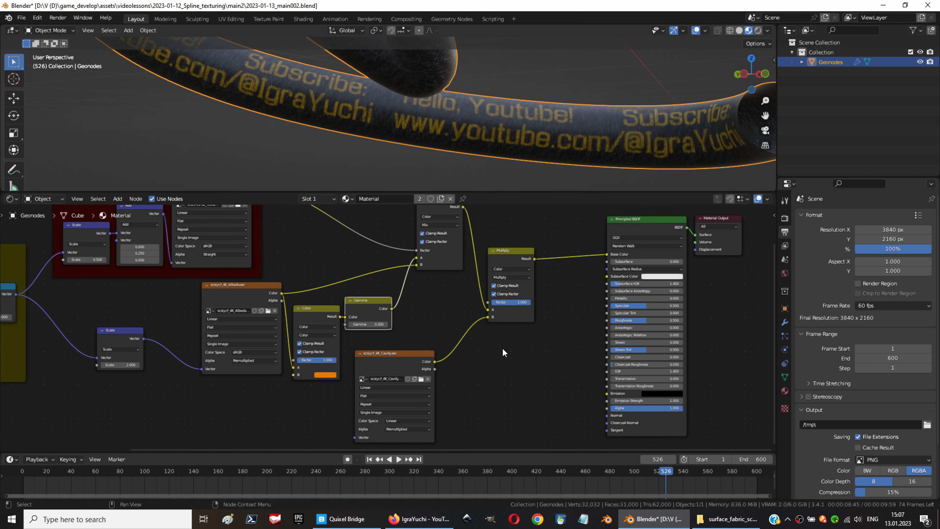
Step: Rearrange the albedo, tint, Gamma, Cavity and Multiply nodes into a compact layout below the Mask frame
middle_click_drag(502, 348, 581, 357)
left_click_drag(474, 362, 465, 346)
left_click_drag(589, 258, 571, 225)
left_click_drag(237, 269, 237, 207)
middle_click_drag(457, 243, 501, 311)
scroll(501, 308, "up", 2)
left_click_drag(358, 339, 358, 307)
left_click_drag(511, 357, 526, 324)
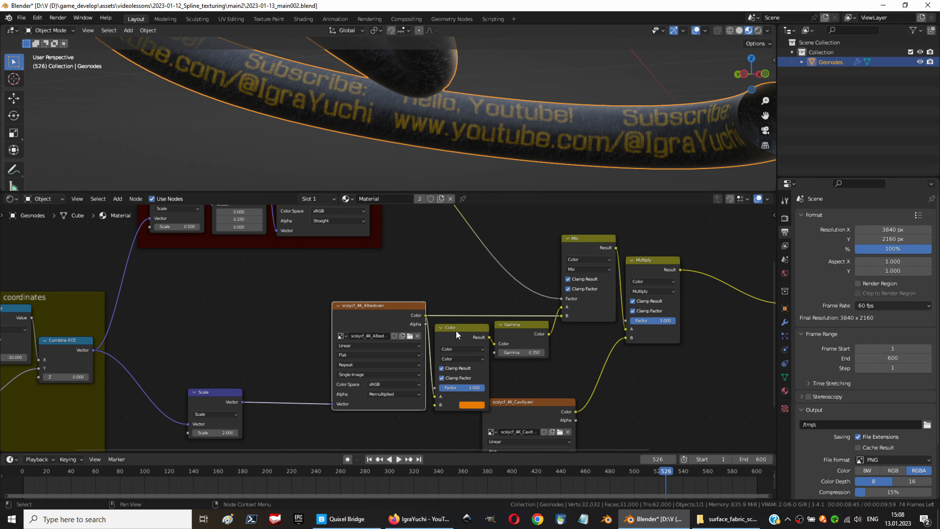
Step: Open the fabric texture folder for the remaining maps and move the Principled BSDF and Material Output nodes closer to the textures
left_click(725, 518)
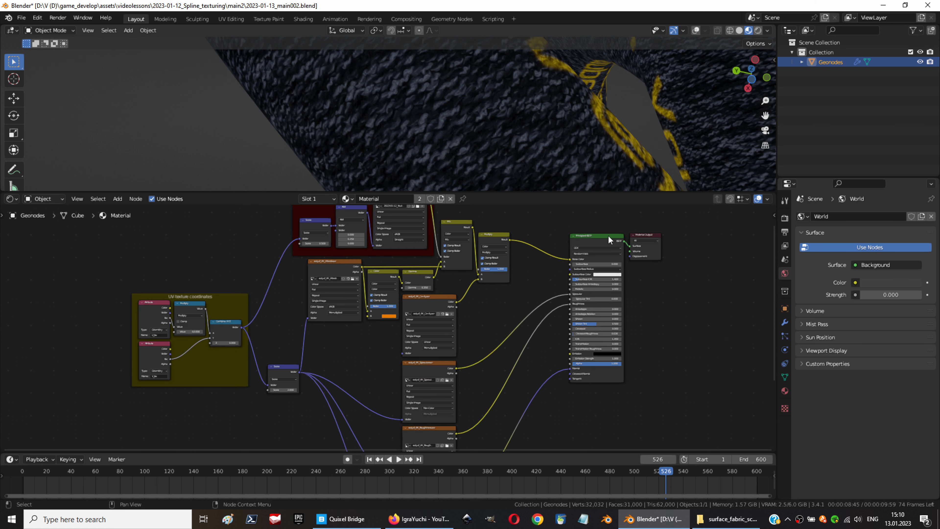
left_click_drag(609, 238, 552, 255)
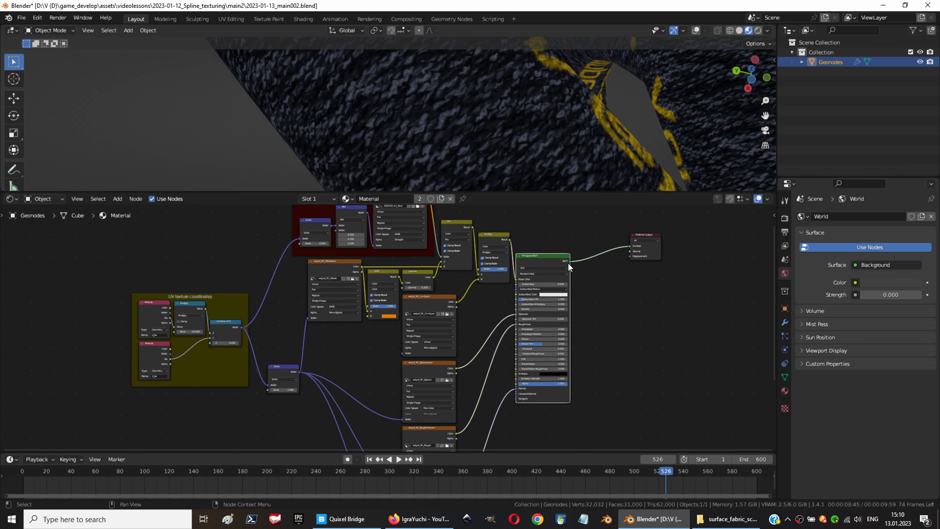
left_click_drag(648, 234, 602, 271)
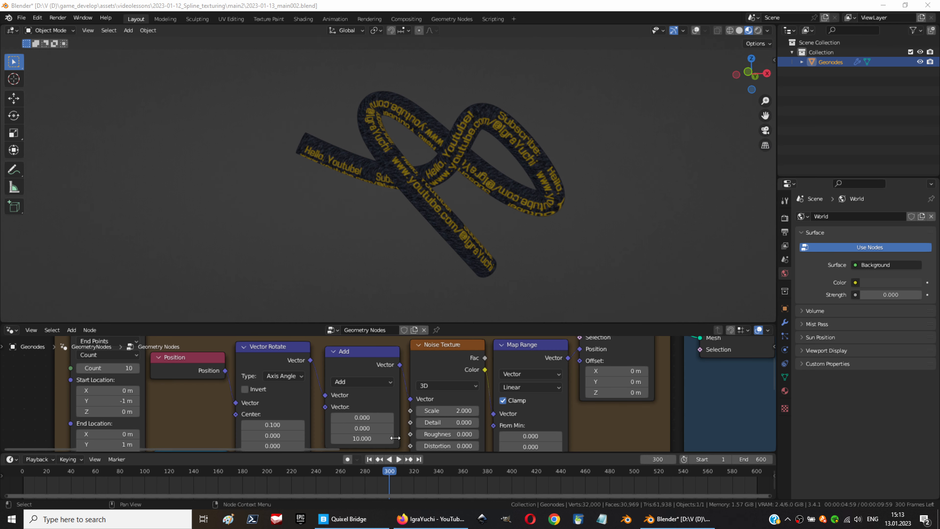
Step: Try Z offsets of 0 and 5 in the Add node before the Noise Texture and inspect the tube's shape
type("0")
key("Return")
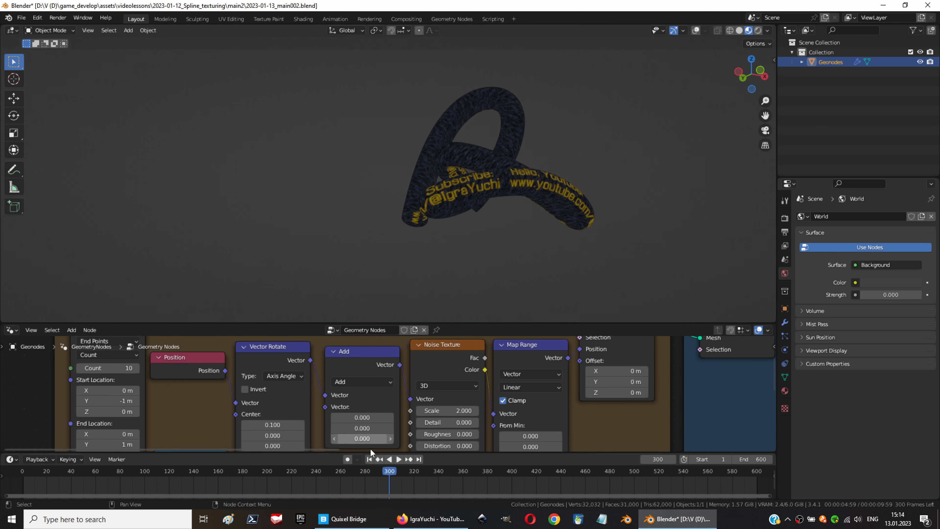
key("Return")
middle_click_drag(497, 147, 575, 229)
scroll(547, 166, "up", 3)
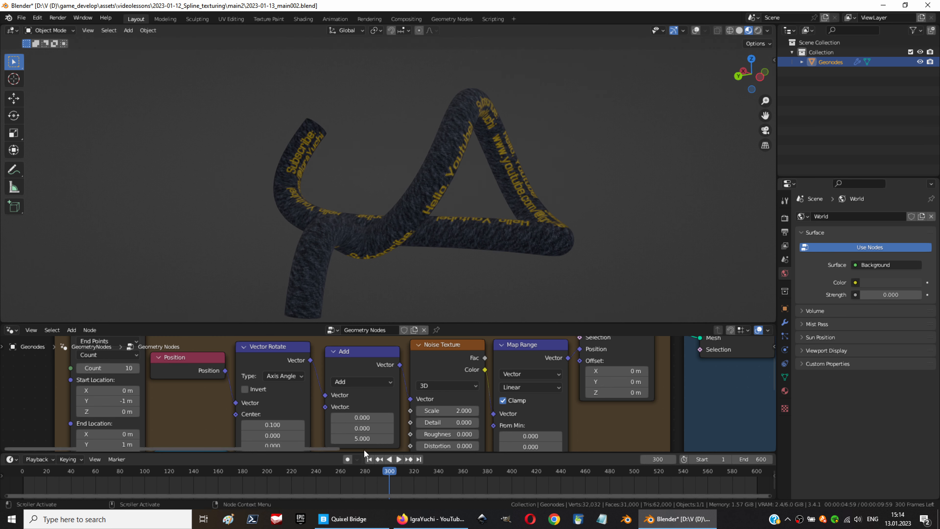
Step: Try a Z offset of 10 in the Add node and play the animation from the start
left_click(364, 439)
type("10")
key("Return")
middle_click_drag(514, 230, 424, 204)
key("Return")
left_click(11, 467)
key("space")
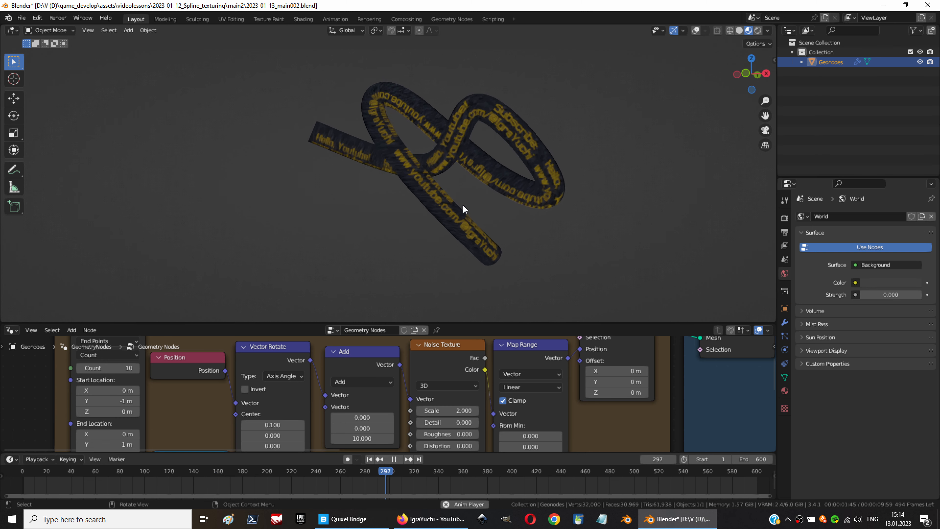
key("space")
Step: Try a Z offset of 15 in the Add node and play the animation
left_click(362, 438)
type("15")
key("Return")
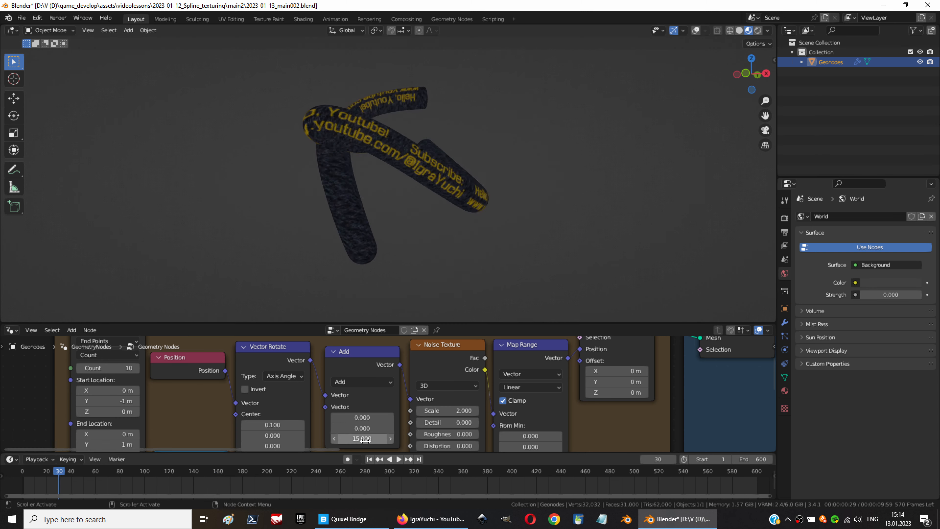
key("space")
middle_click_drag(527, 168, 422, 174)
Step: Try a Z offset of 20 in the Add node and inspect the tube's shape
left_click(362, 439)
type("20")
key("Return")
middle_click_drag(337, 174, 379, 245)
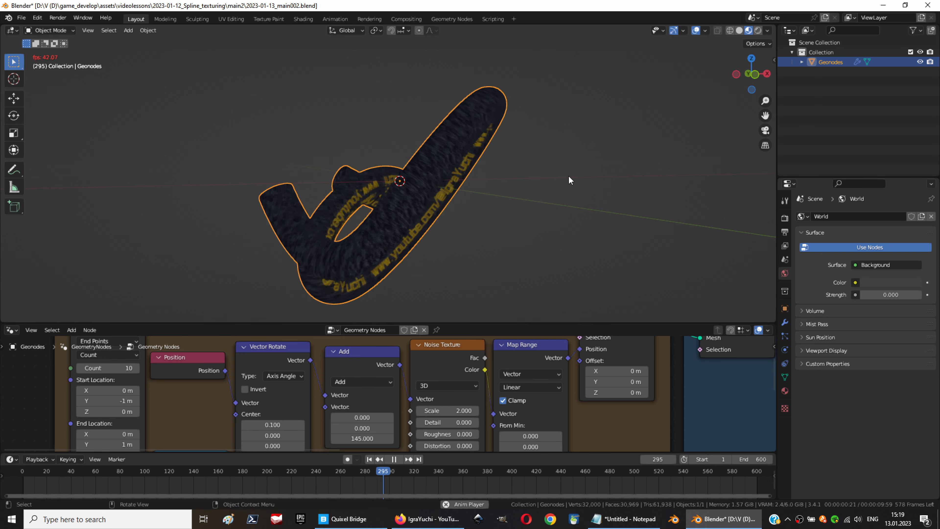
Step: Stop playback and, in the material's Mask frame, set the Scale to -0.5 and the Add node's Y offset to -0.25
middle_click_drag(569, 181, 404, 284)
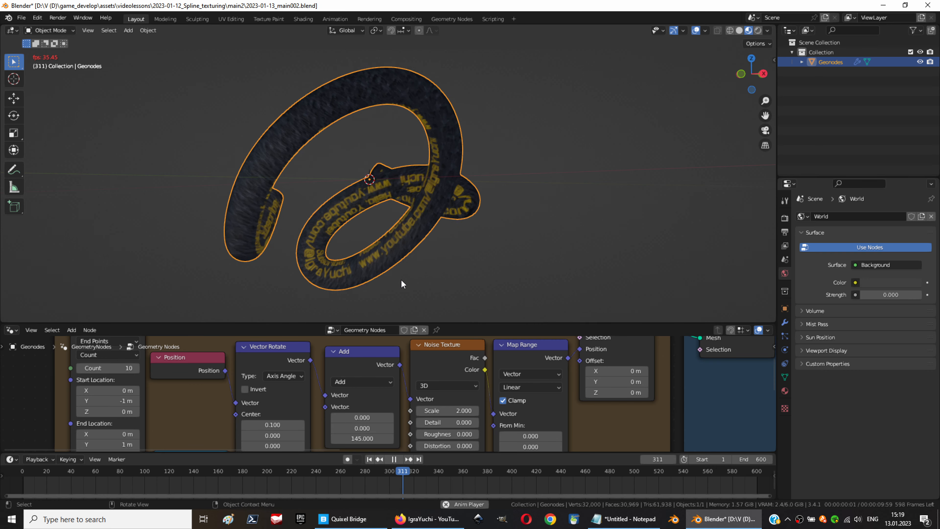
key("space")
left_click(14, 330)
left_click(37, 421)
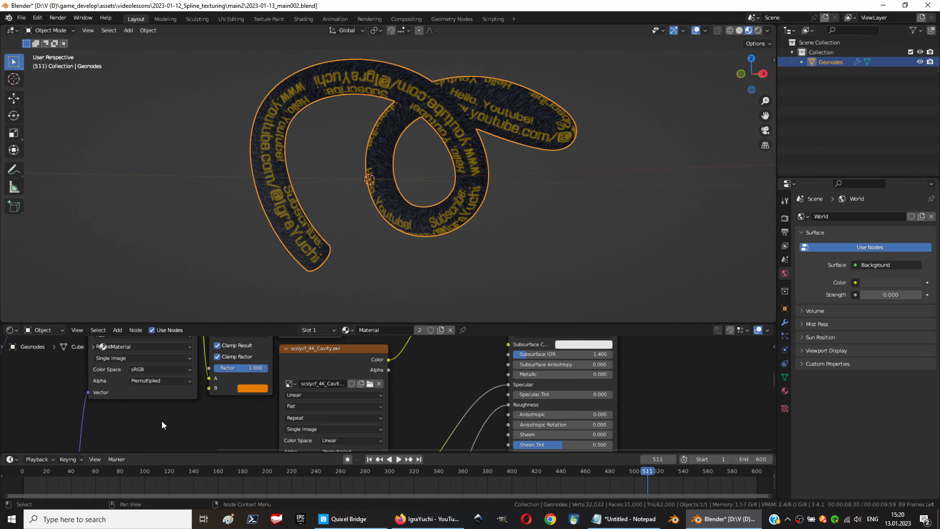
double_click(383, 402)
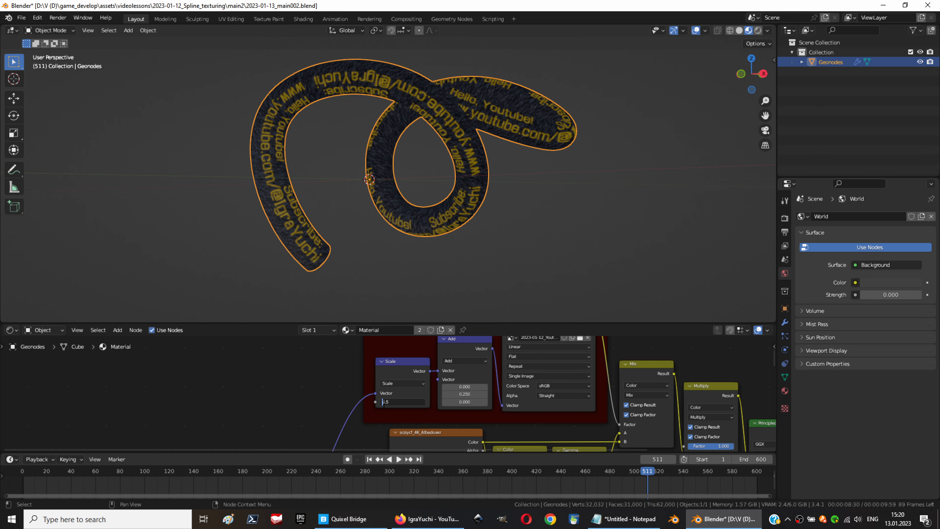
key("Return")
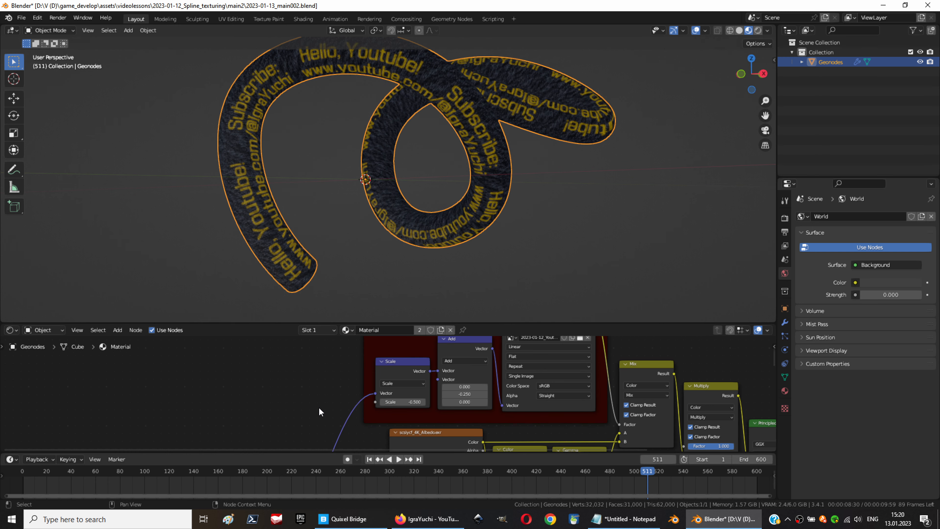
Step: Play the animation from the first frame to check the orientation of the text along the tube
middle_click_drag(289, 390, 238, 413)
key("shift+Left")
key("space")
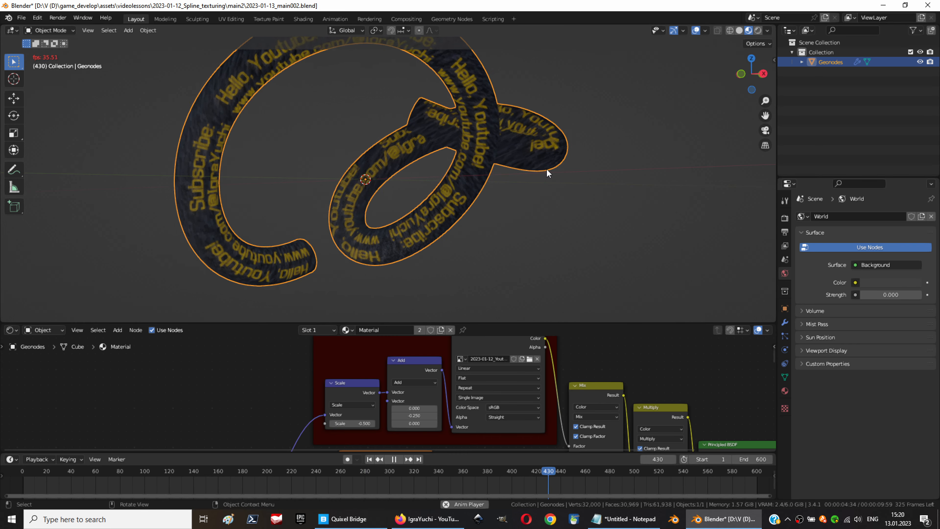
key("space")
Step: In the geometry nodes, insert a Set Curve Tilt node after Set Curve Normal and adjust its Tilt value
left_click(11, 329)
left_click(61, 411)
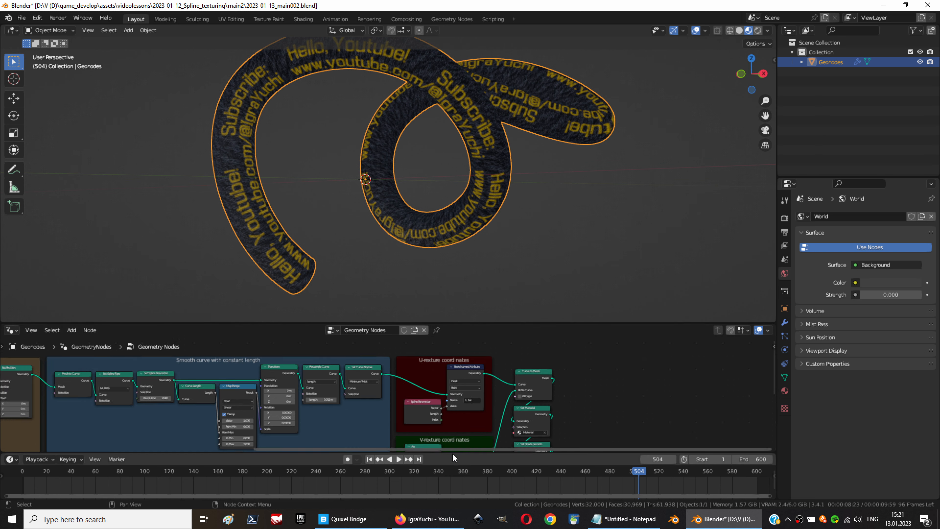
scroll(370, 389, "up", 3)
key("shift+a")
type("tilt")
left_click(383, 295)
left_click(384, 383)
scroll(386, 364, "up", 2)
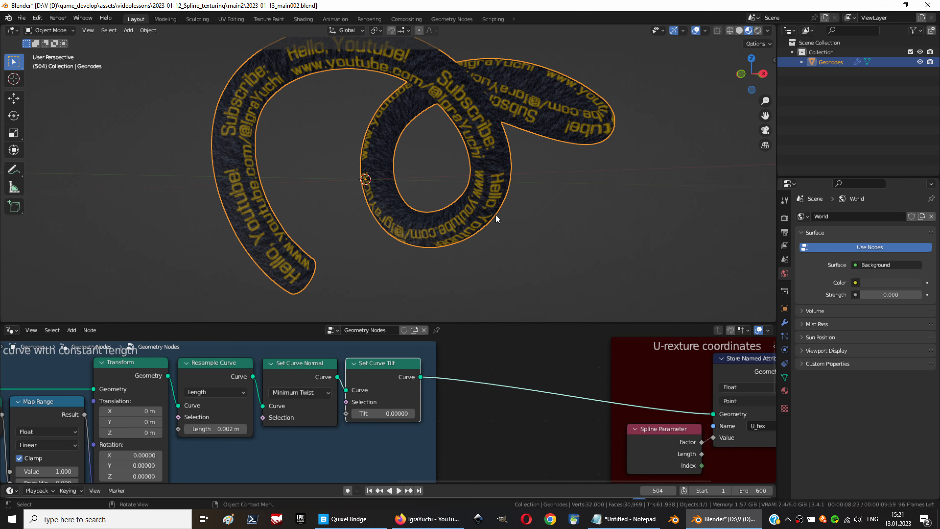
left_click_drag(384, 413, 360, 413)
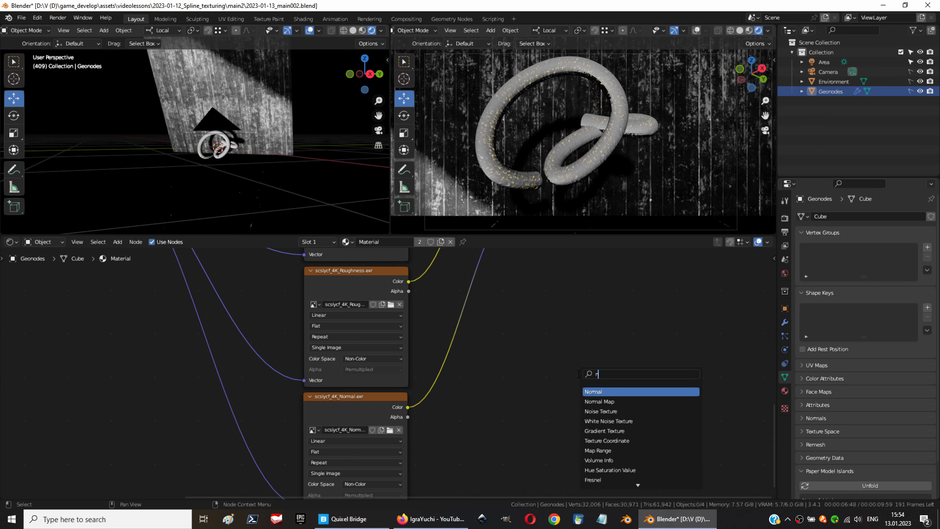
Step: Insert a Normal Map node between the Normal.exr texture and the shader's Normal input and open its UV map selection
left_click_drag(577, 422, 576, 421)
left_click_drag(606, 368, 496, 323)
middle_click_drag(529, 334, 504, 445)
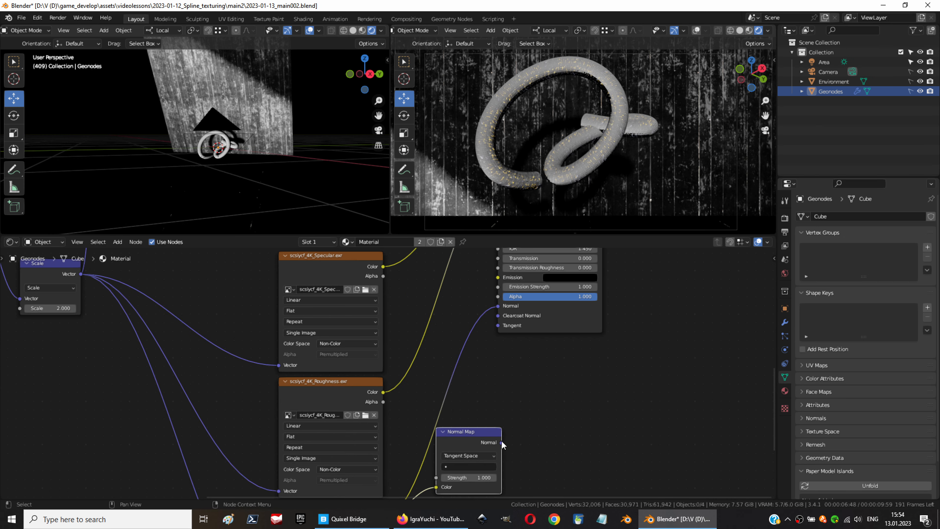
left_click_drag(502, 442, 498, 305)
middle_click_drag(450, 450, 484, 345)
left_click(484, 346)
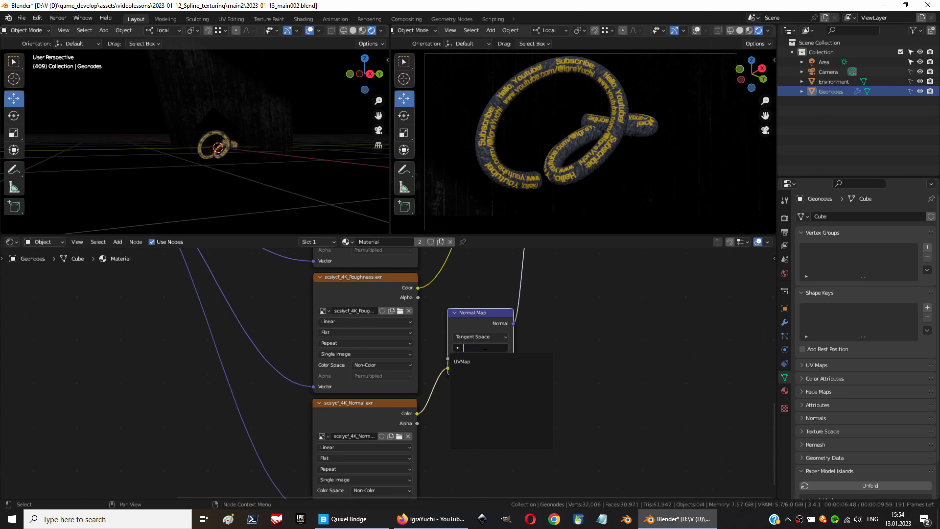